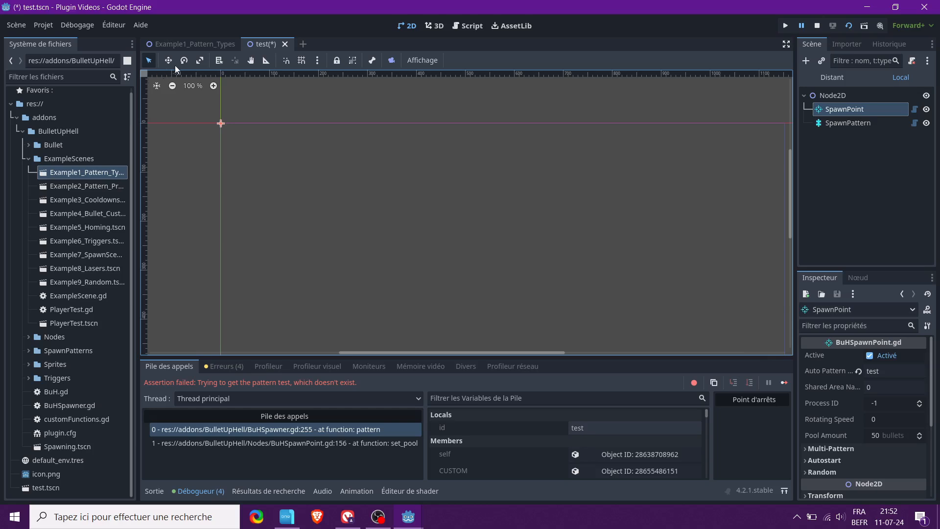
# Step: Move the SpawnPoint node in the viewport to about x 520, y 300
pyautogui.click(168, 60)
pyautogui.moveTo(399, 196); pyautogui.dragTo(661, 349)
# Step: Inspect the SpawnPattern node's circle pattern properties and rerun the current scene
pyautogui.click(844, 126)
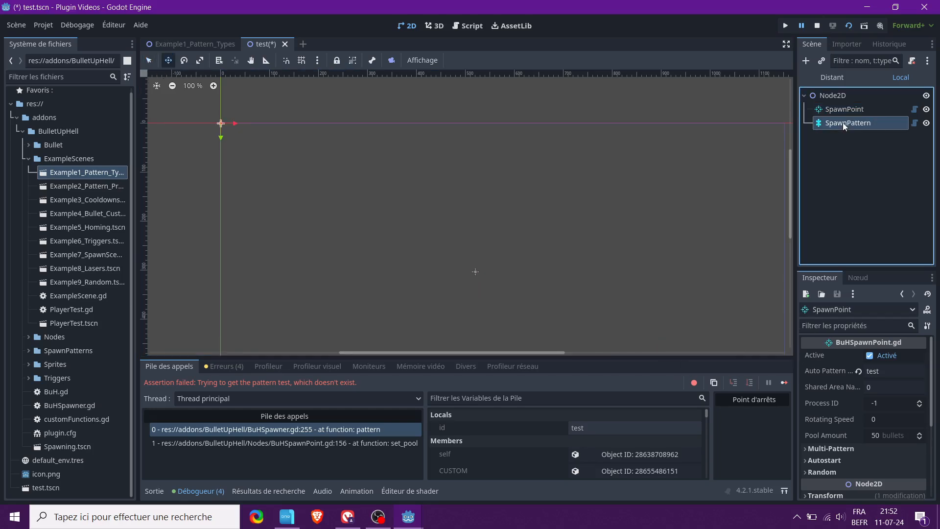
pyautogui.click(841, 396)
pyautogui.click(900, 388)
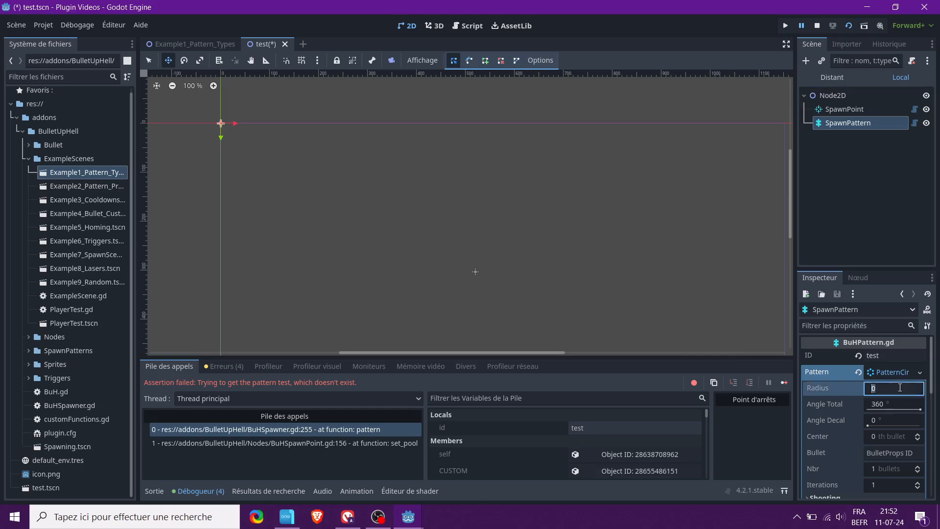
pyautogui.click(848, 27)
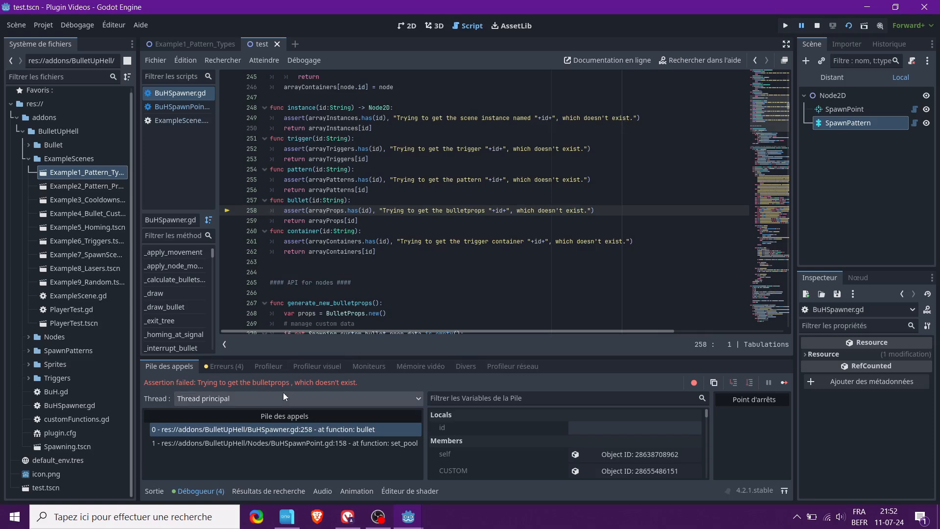
# Step: Return to the 2D view and set the Bullet ID in SpawnPattern's pattern to test
pyautogui.click(410, 28)
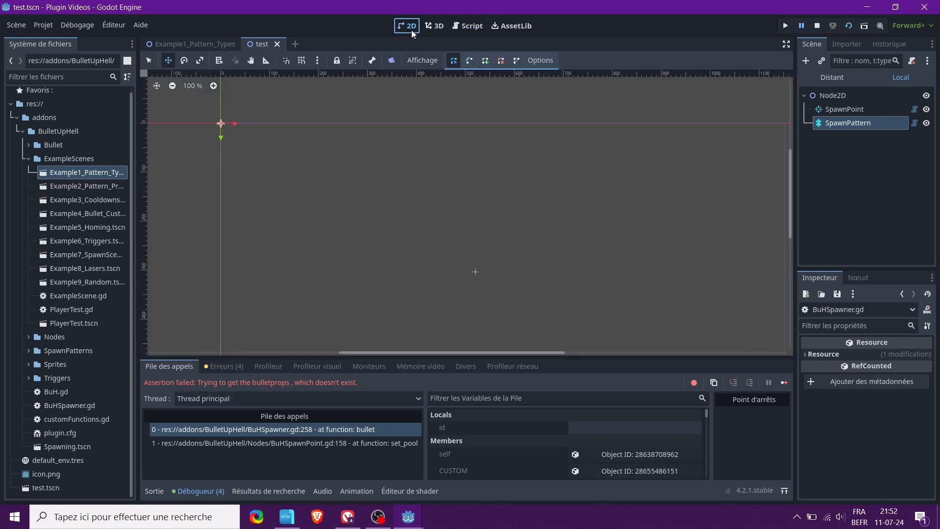
pyautogui.click(840, 122)
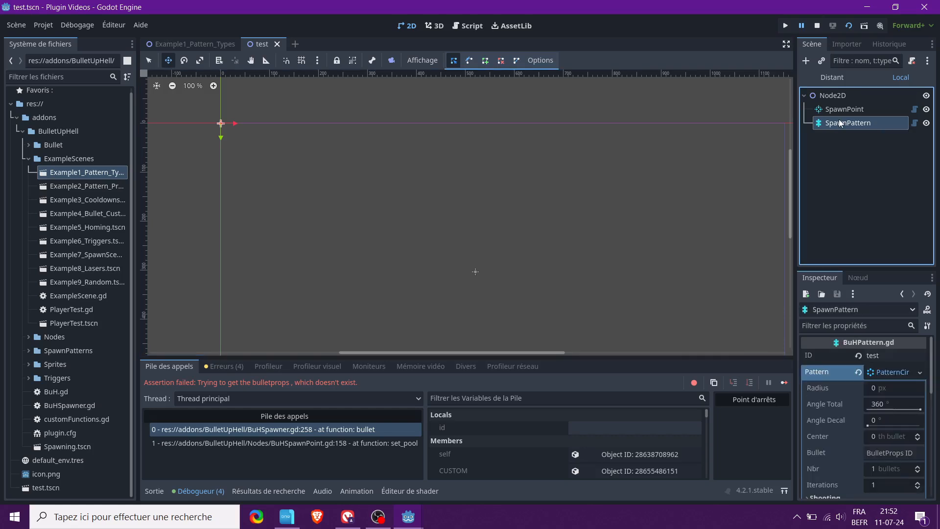
pyautogui.scroll(-2, 834, 378)
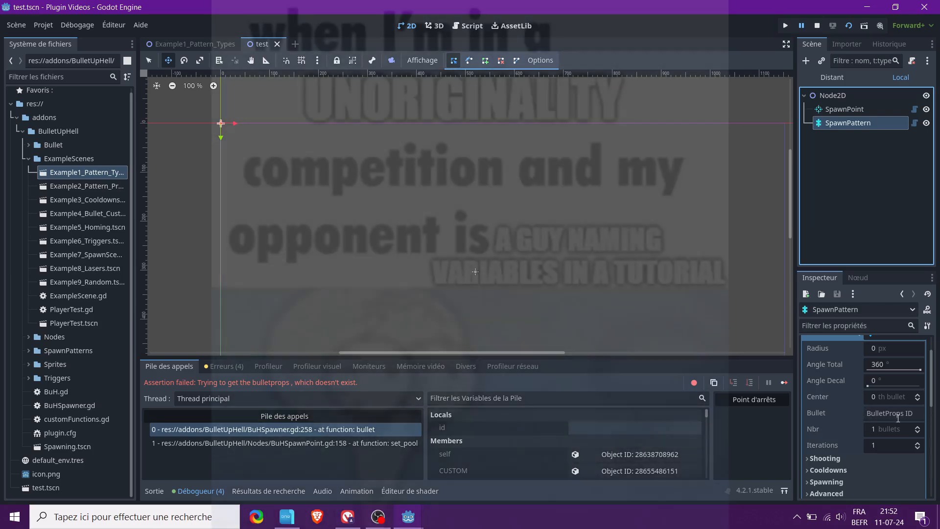
pyautogui.click(890, 414)
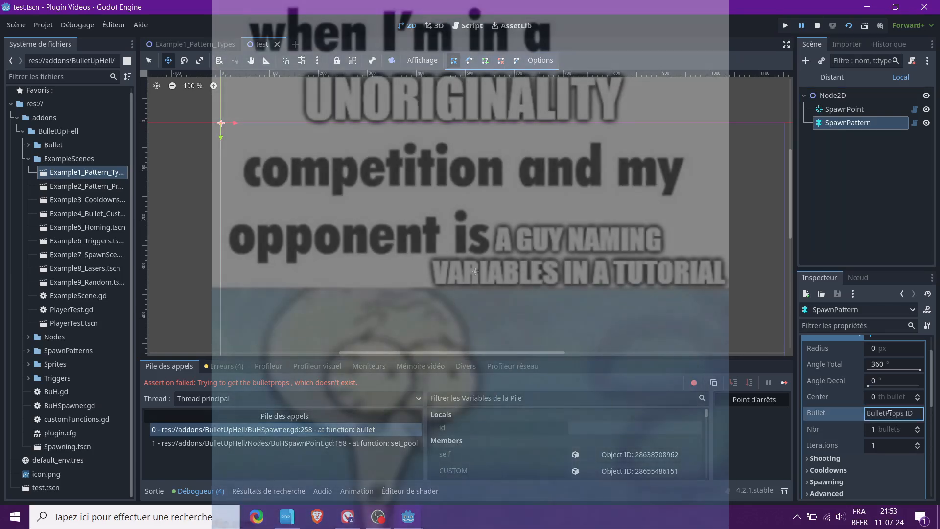
pyautogui.write('test')
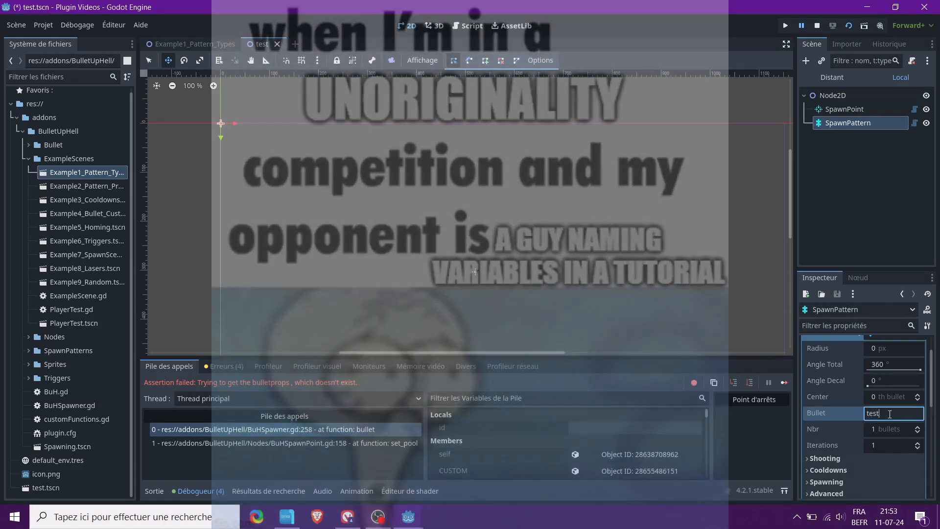
# Step: Add a BulletPattern node under the Node2D root and set its ID to test
pyautogui.click(833, 95)
pyautogui.click(806, 60)
pyautogui.write('bullet')
pyautogui.doubleClick(414, 248)
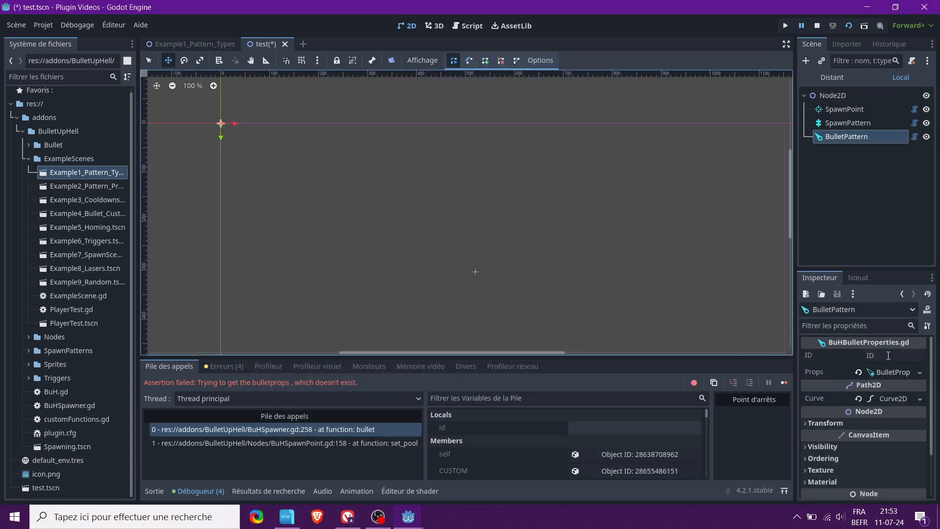
pyautogui.click(888, 356)
pyautogui.write('test')
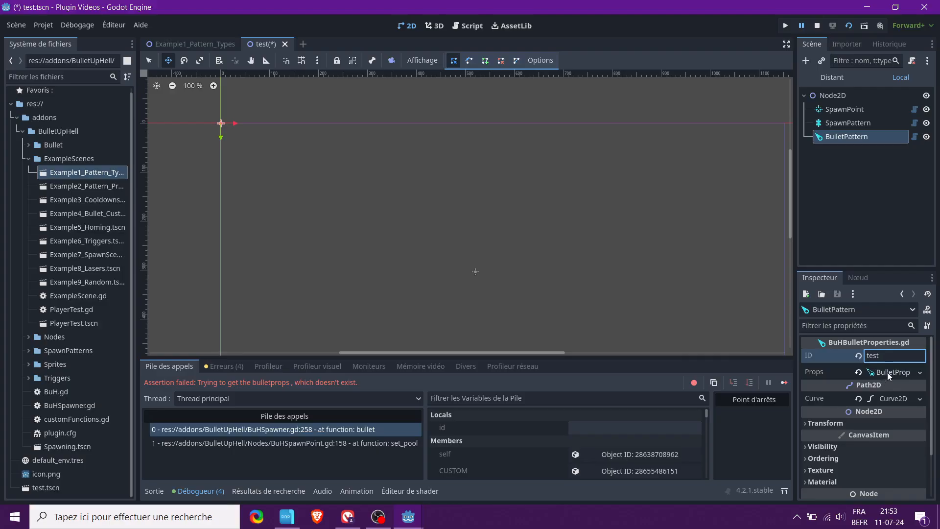
# Step: Review the BulletPattern's Props resource, then run the current scene and close the game window
pyautogui.click(887, 372)
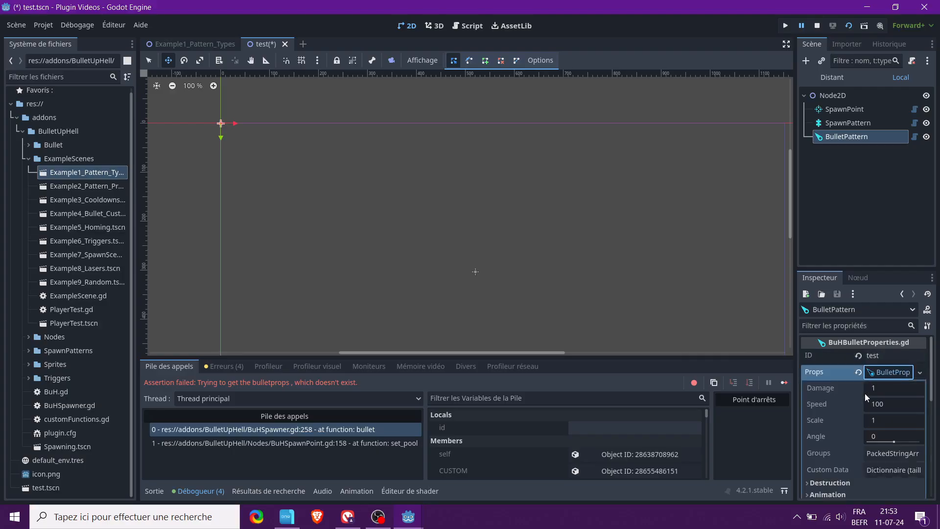
pyautogui.scroll(-1, 843, 373)
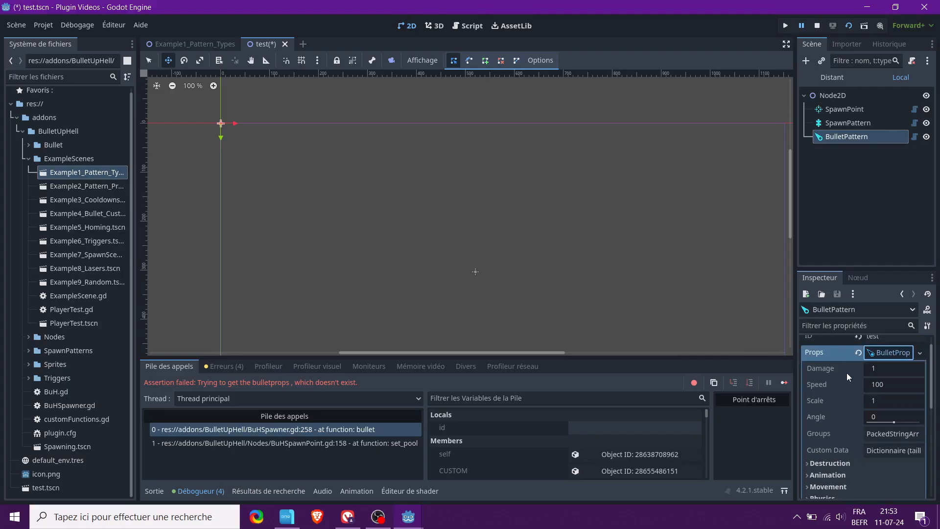
pyautogui.scroll(1, 847, 377)
pyautogui.scroll(-1, 848, 380)
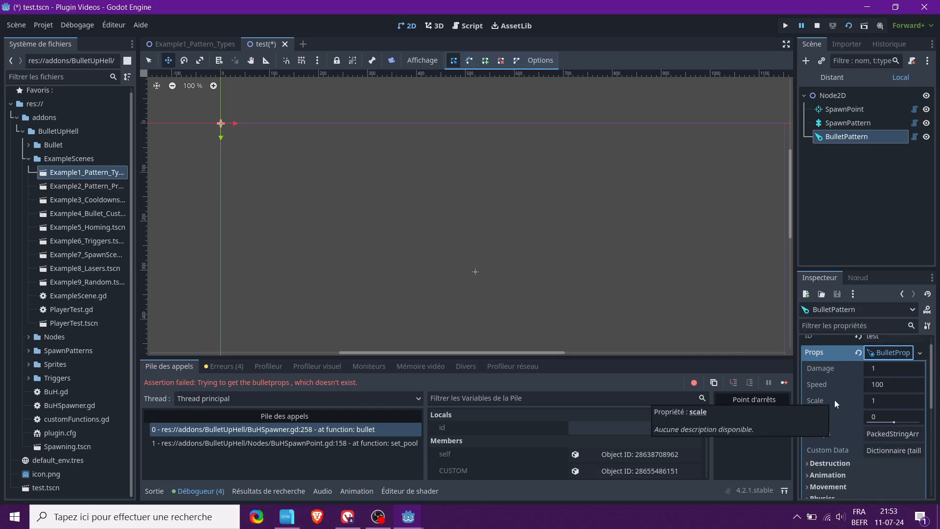
pyautogui.click(884, 358)
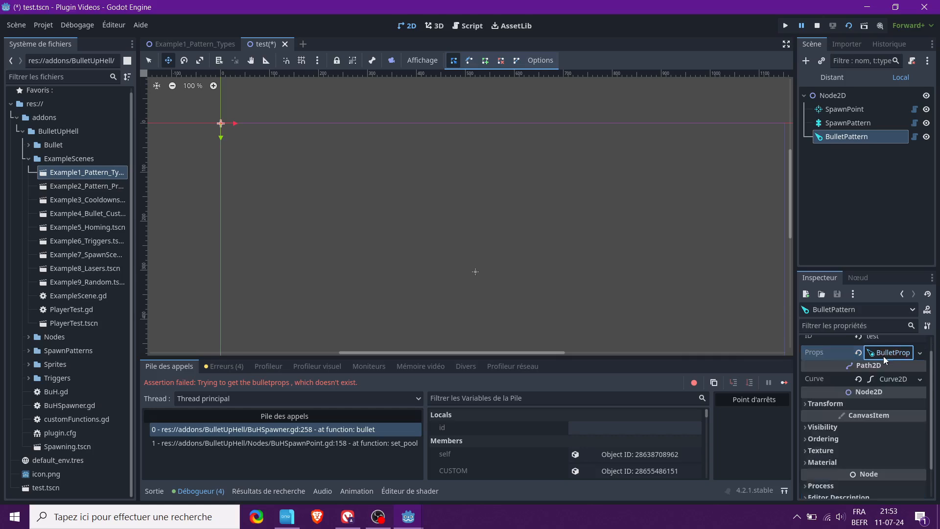
pyautogui.click(845, 28)
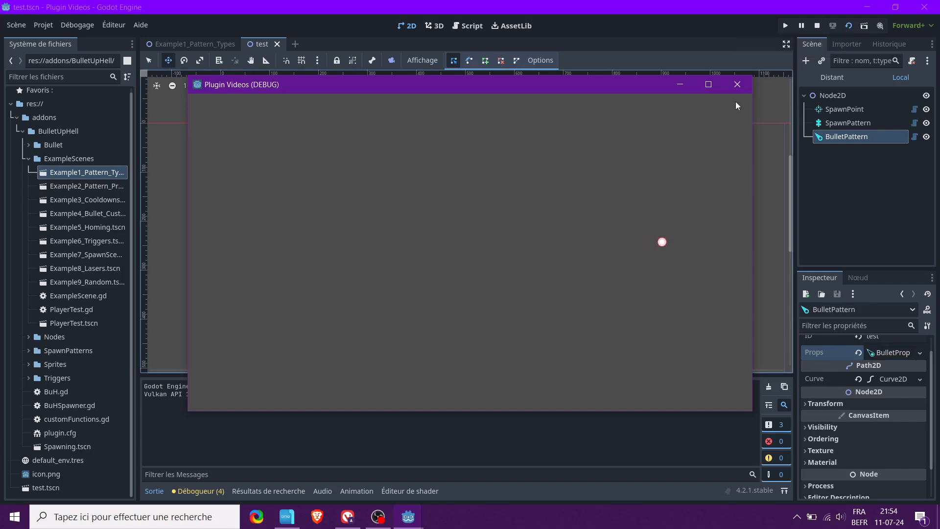
pyautogui.click(737, 84)
# Step: Set SpawnPattern's circle pattern to 10 bullets with a radius of 50 px
pyautogui.click(848, 107)
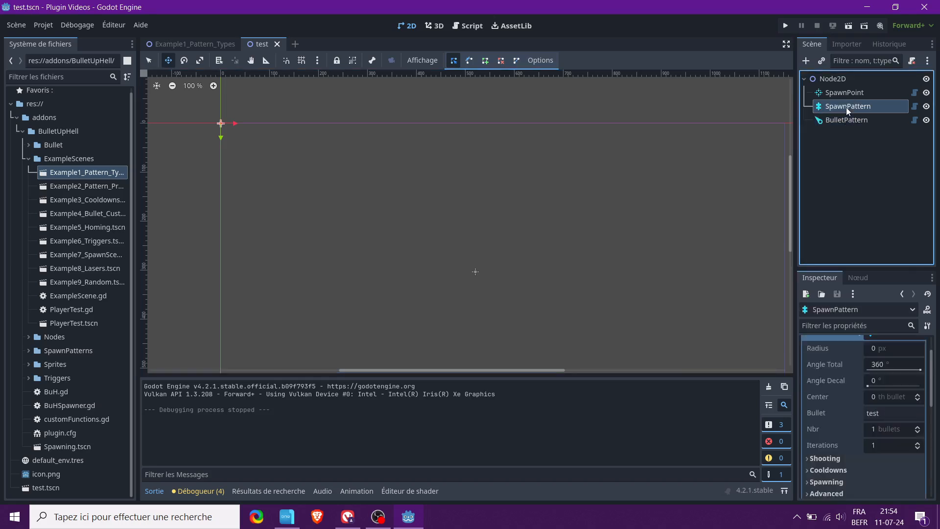
pyautogui.scroll(1, 815, 386)
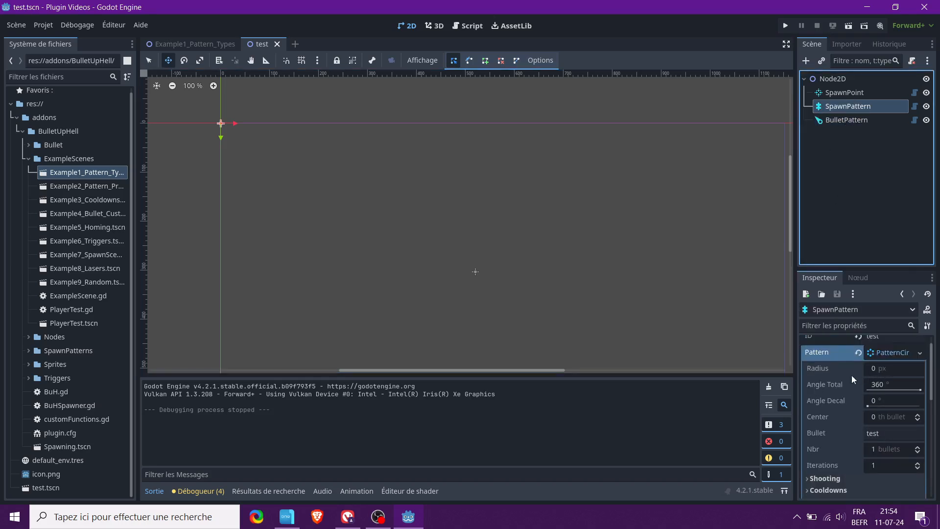
pyautogui.click(880, 449)
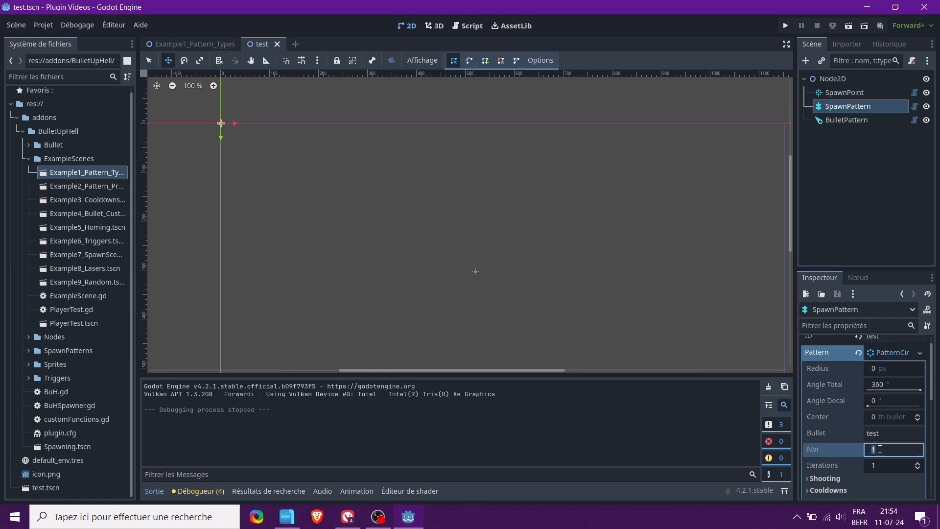
pyautogui.write('10')
pyautogui.press('Return')
pyautogui.click(895, 369)
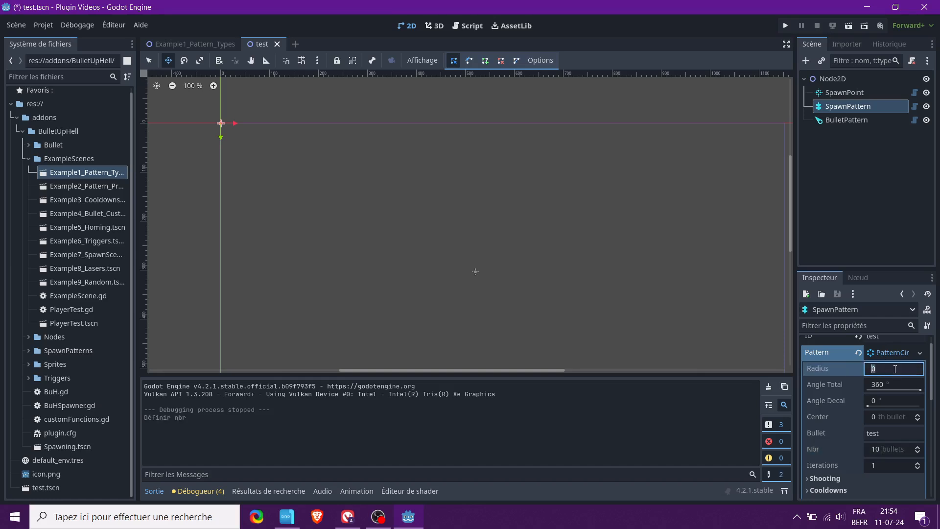
pyautogui.write('50')
pyautogui.press('Return')
# Step: Set the circle pattern's Angle Total to 220° and its Iterations to 3
pyautogui.scroll(-1, 896, 369)
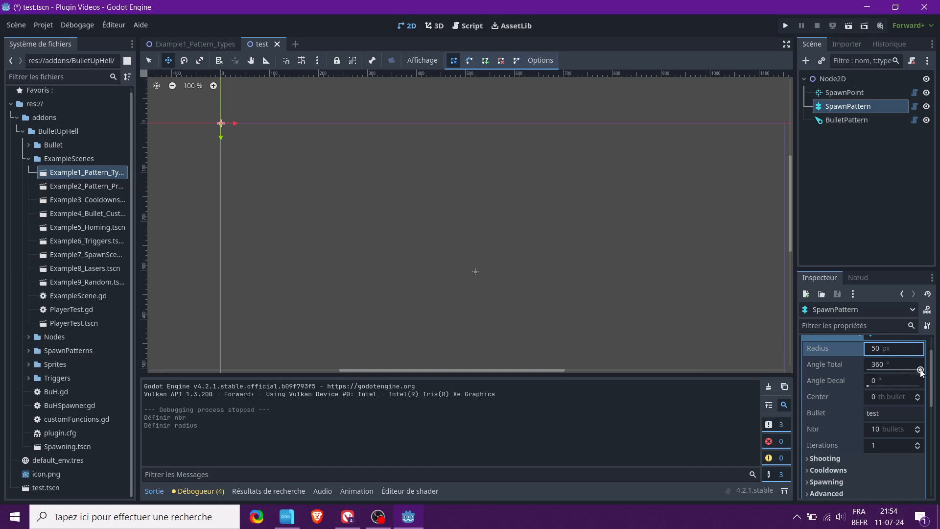
pyautogui.moveTo(920, 370); pyautogui.dragTo(900, 370)
pyautogui.scroll(-2, 837, 387)
pyautogui.click(877, 408)
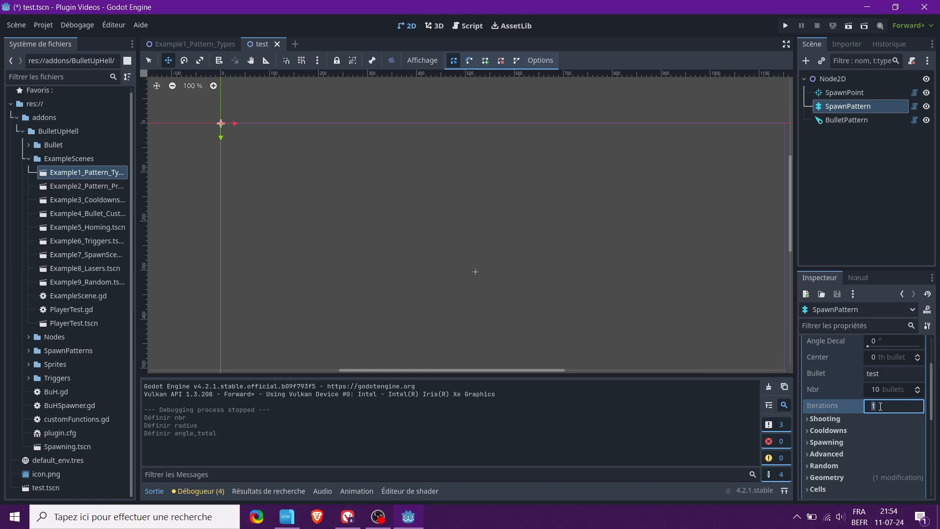
pyautogui.write('3')
pyautogui.press('Return')
# Step: Set the pattern's cooldowns to 3 s for Spawn and 0.5 s for Shoot
pyautogui.scroll(-3, 833, 372)
pyautogui.click(834, 371)
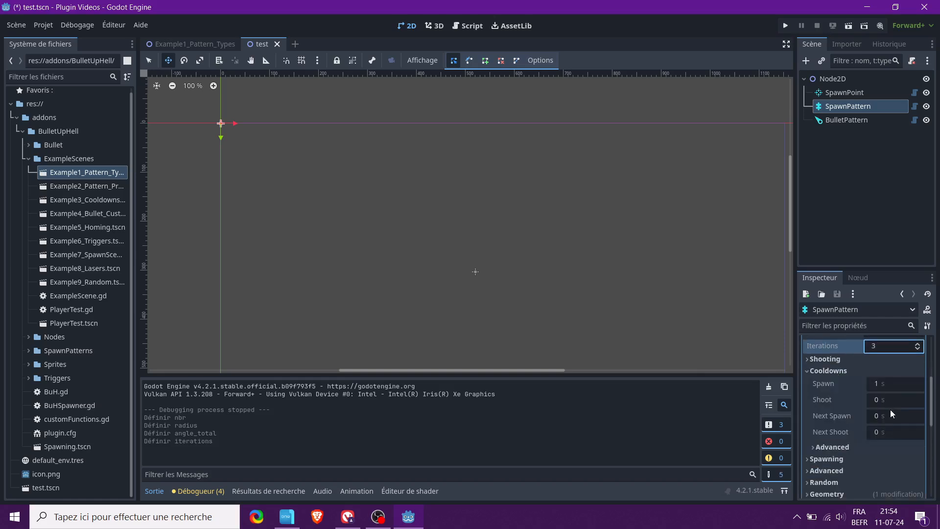
pyautogui.click(881, 385)
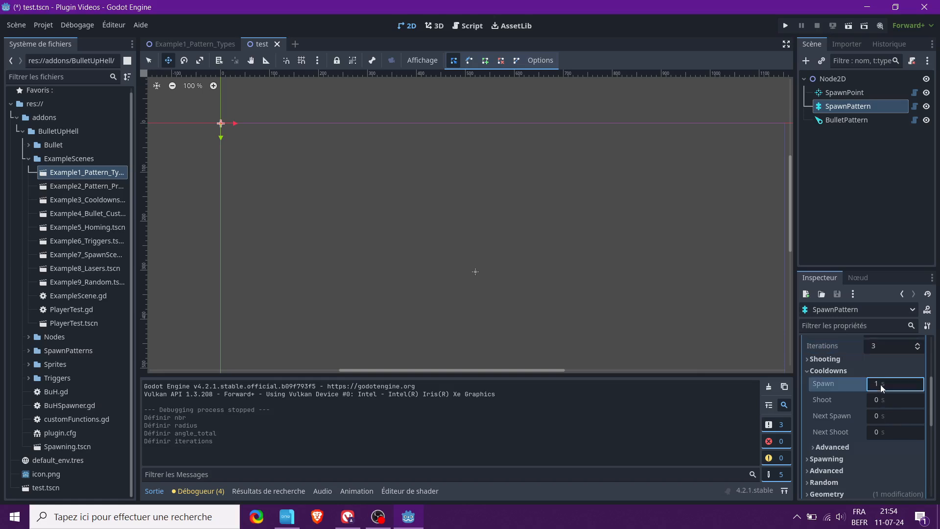
pyautogui.write('3')
pyautogui.press('Return')
pyautogui.click(901, 417)
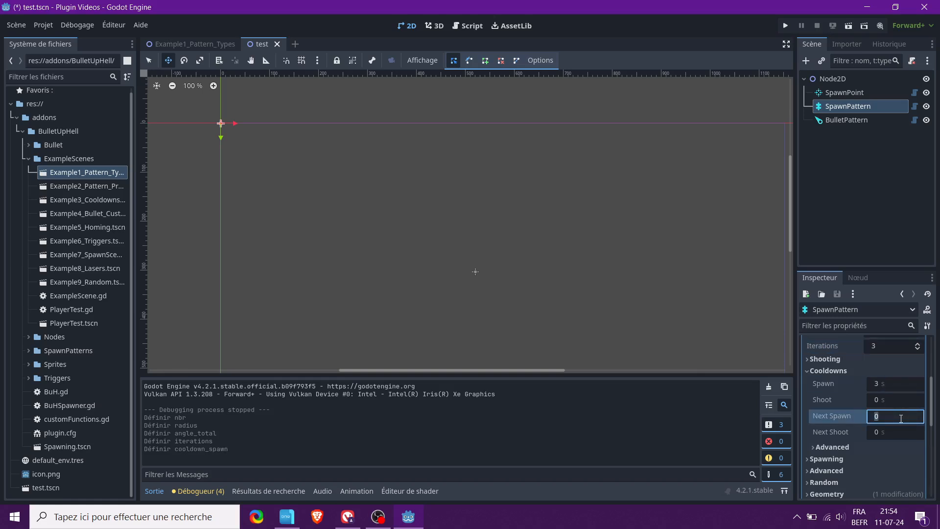
pyautogui.click(898, 400)
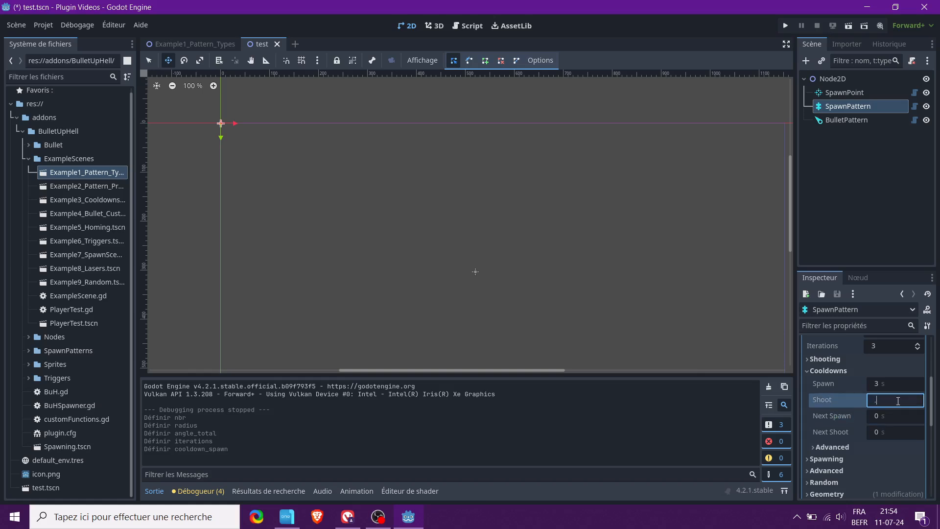
pyautogui.write('0.5')
pyautogui.press('Return')
# Step: Run the current scene to test the bullet pattern and close the game window
pyautogui.click(849, 26)
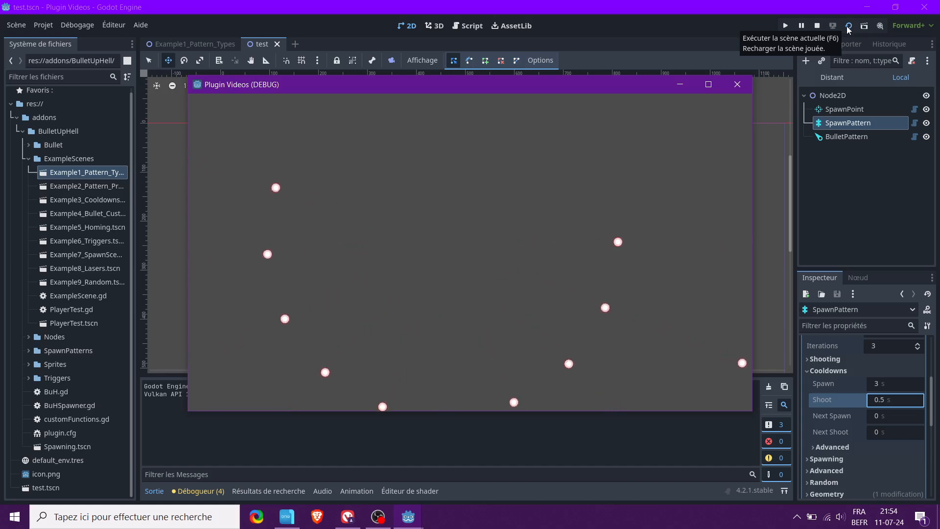
pyautogui.click(748, 82)
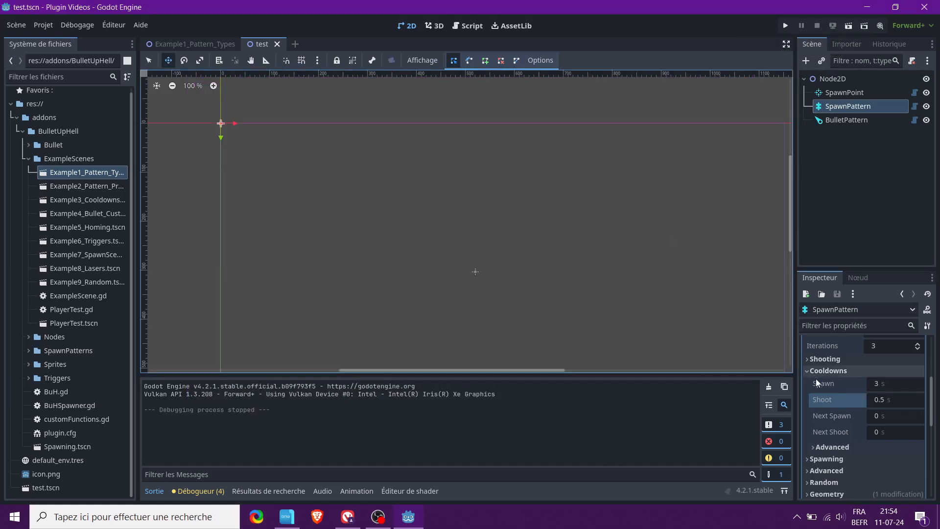
# Step: Examine the pattern's other property groups, including Shooting, Spawning, Advanced and Random, and return to its main properties
pyautogui.scroll(5, 842, 390)
pyautogui.scroll(-1, 841, 390)
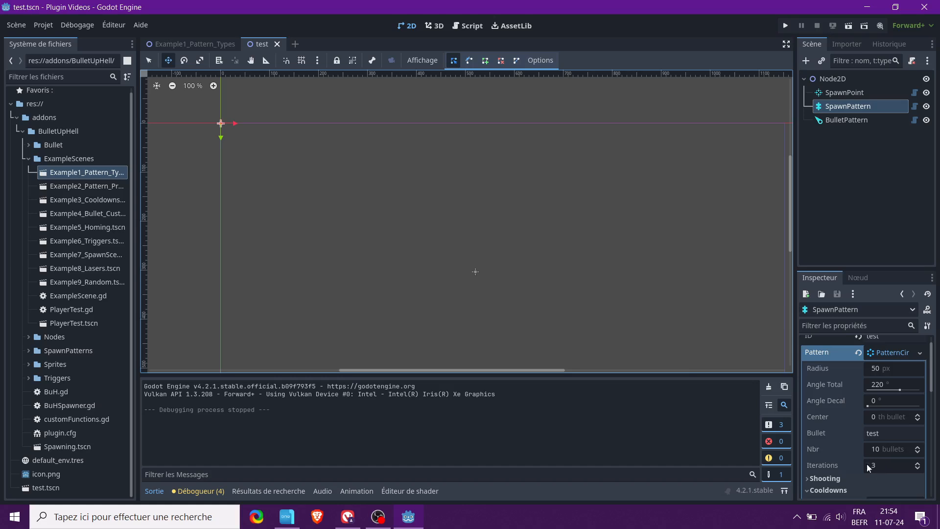
pyautogui.scroll(-3, 877, 468)
pyautogui.click(844, 375)
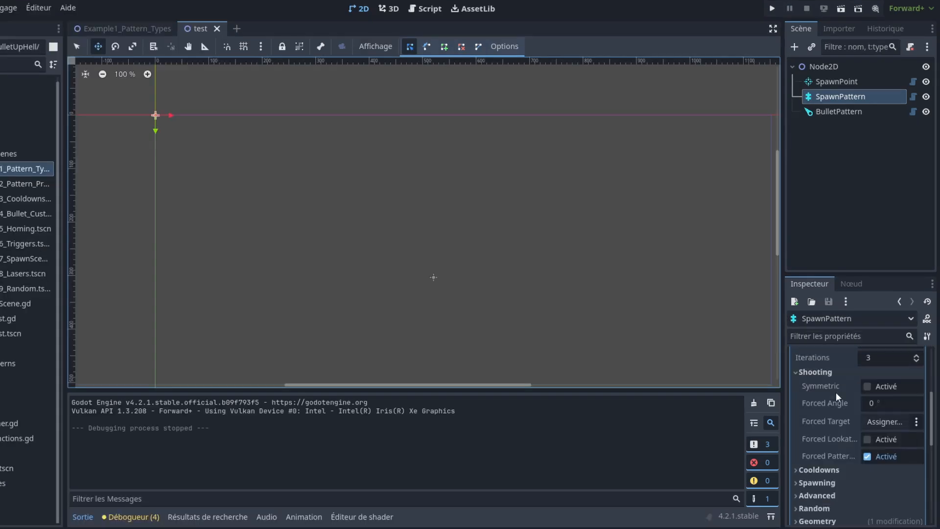
pyautogui.scroll(-1, 836, 392)
pyautogui.click(841, 352)
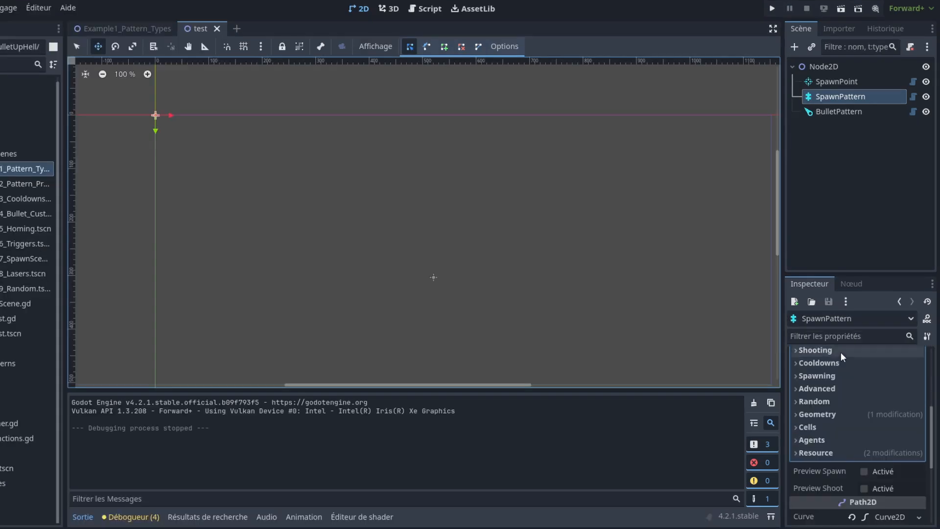
pyautogui.click(841, 375)
pyautogui.click(847, 406)
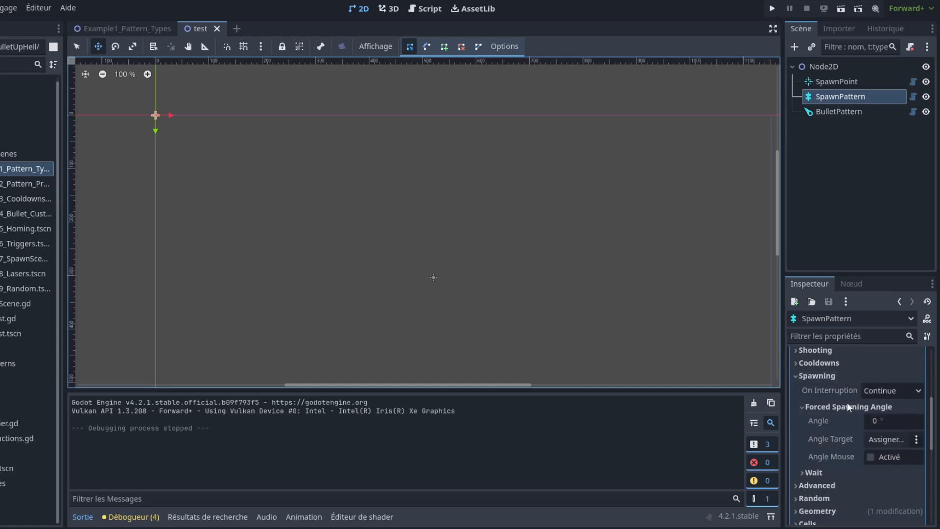
pyautogui.click(846, 463)
pyautogui.scroll(-5, 842, 451)
pyautogui.click(841, 447)
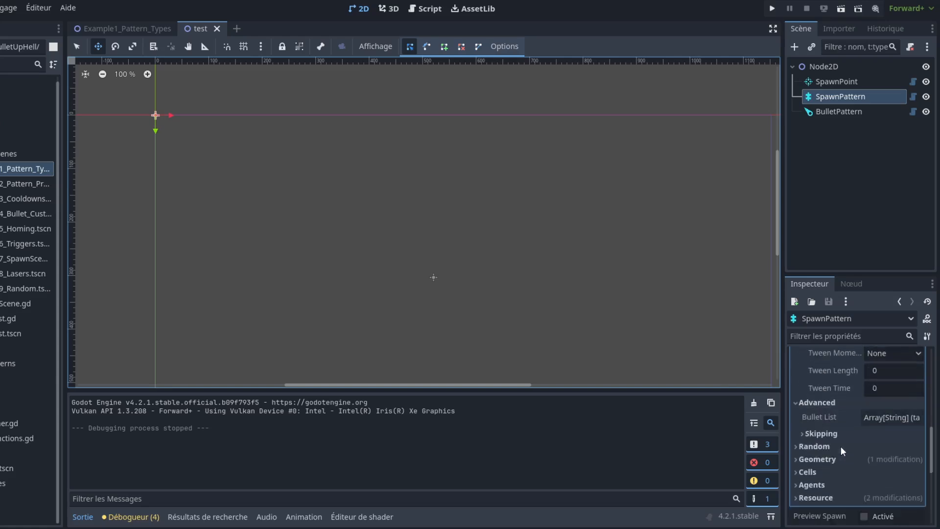
pyautogui.scroll(-4, 841, 431)
pyautogui.click(839, 390)
pyautogui.click(815, 454)
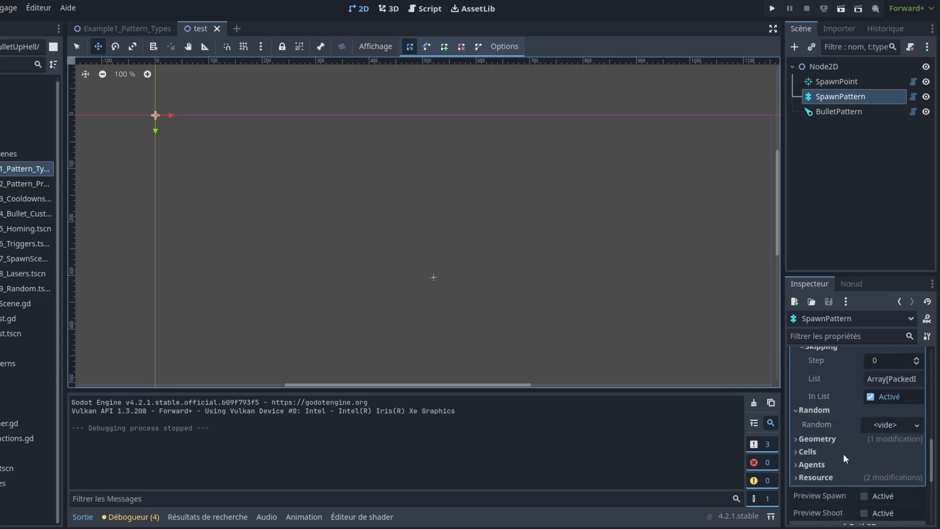
pyautogui.scroll(-4, 844, 454)
pyautogui.scroll(8, 843, 454)
pyautogui.scroll(5, 841, 448)
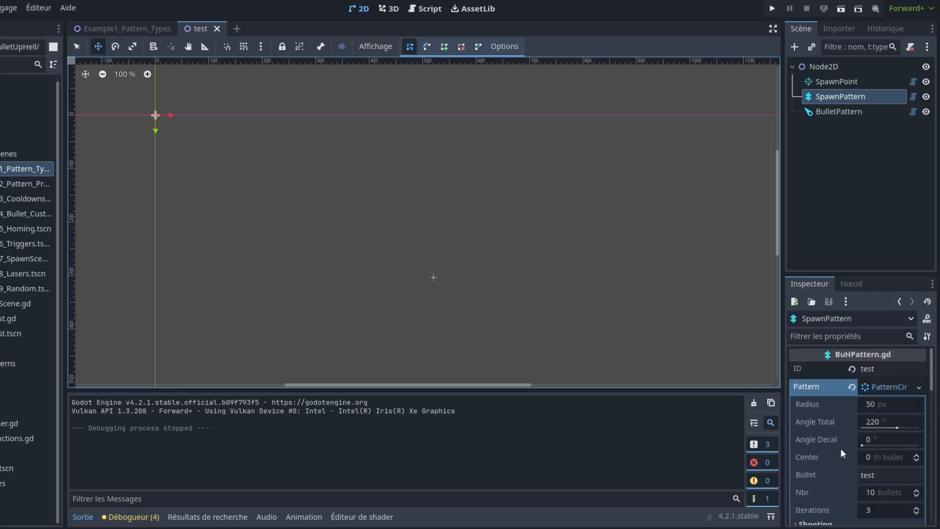
# Step: Examine the BulletPattern node's Props resource, including its Animation, Movement and Physics property groups
pyautogui.click(850, 113)
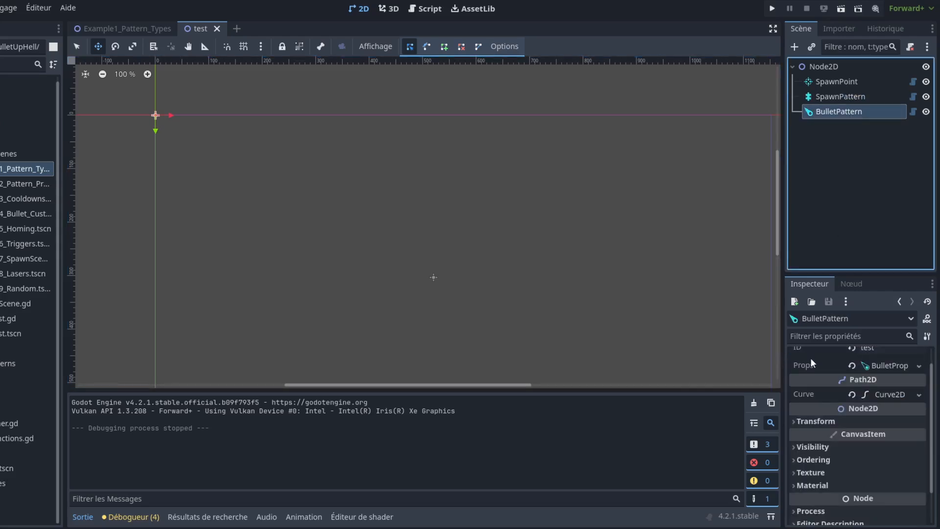
pyautogui.scroll(1, 811, 361)
pyautogui.click(889, 386)
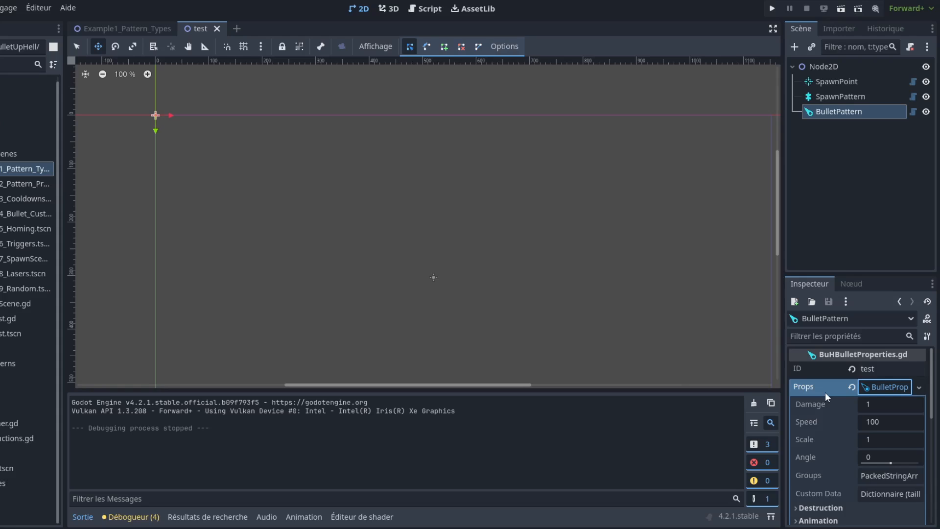
pyautogui.scroll(-2, 807, 388)
pyautogui.scroll(-1, 807, 389)
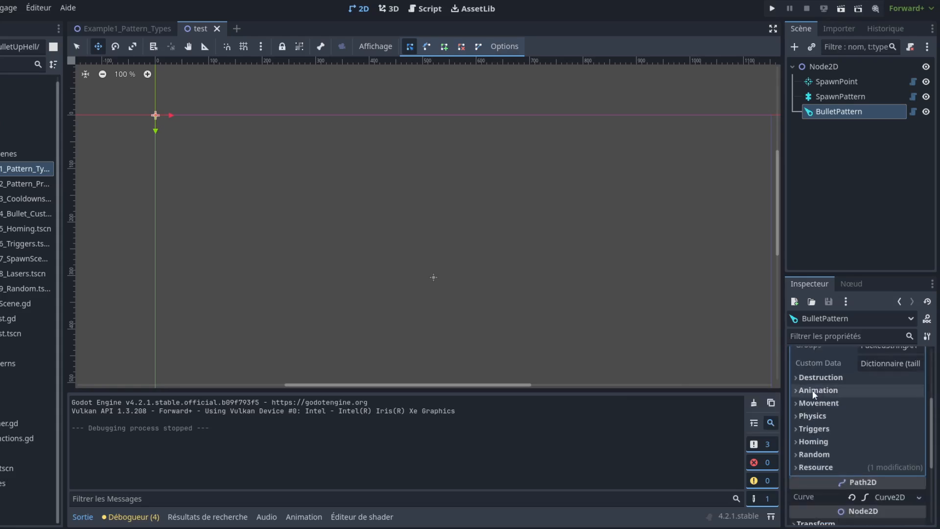
pyautogui.click(814, 390)
pyautogui.click(821, 390)
pyautogui.click(827, 403)
pyautogui.click(826, 403)
pyautogui.click(832, 415)
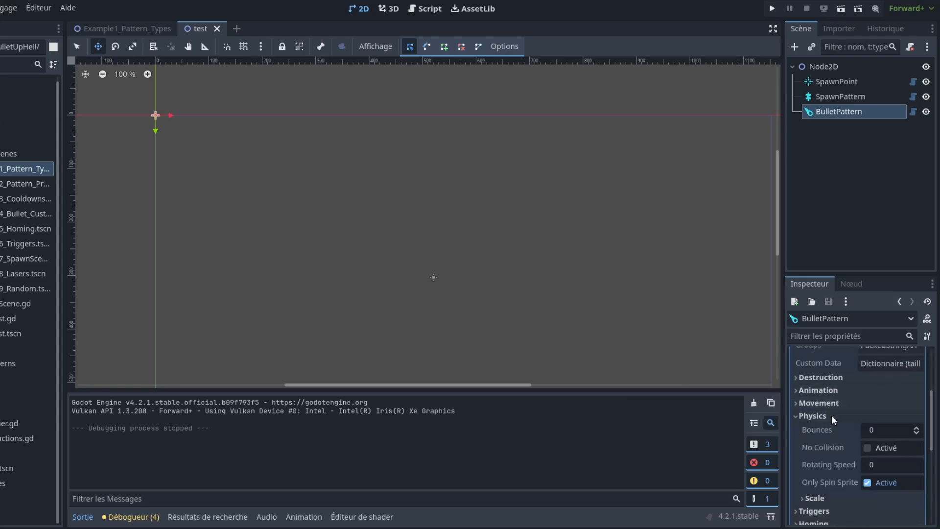
pyautogui.click(833, 415)
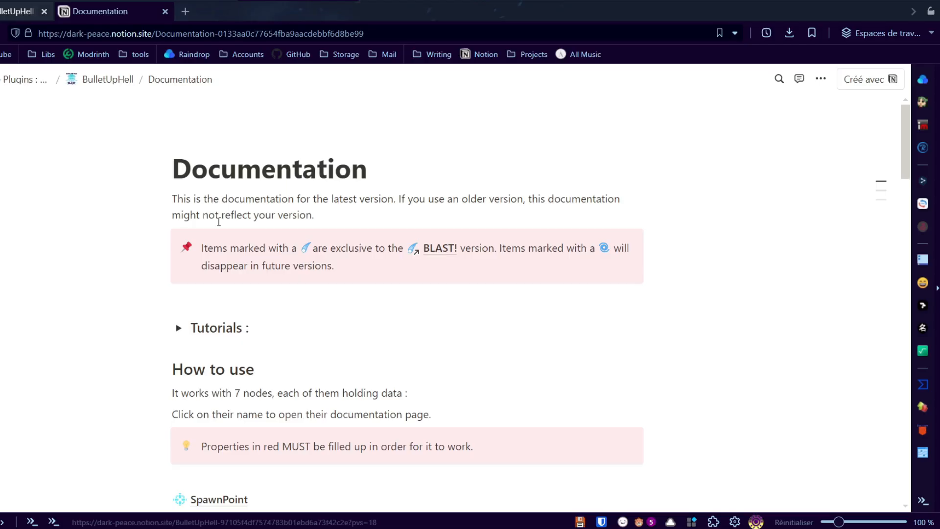
# Step: Switch to the BulletUpHell documentation in the browser and open the Pattern Line page from the node resources
pyautogui.scroll(-10, 219, 222)
pyautogui.scroll(-10, 219, 222)
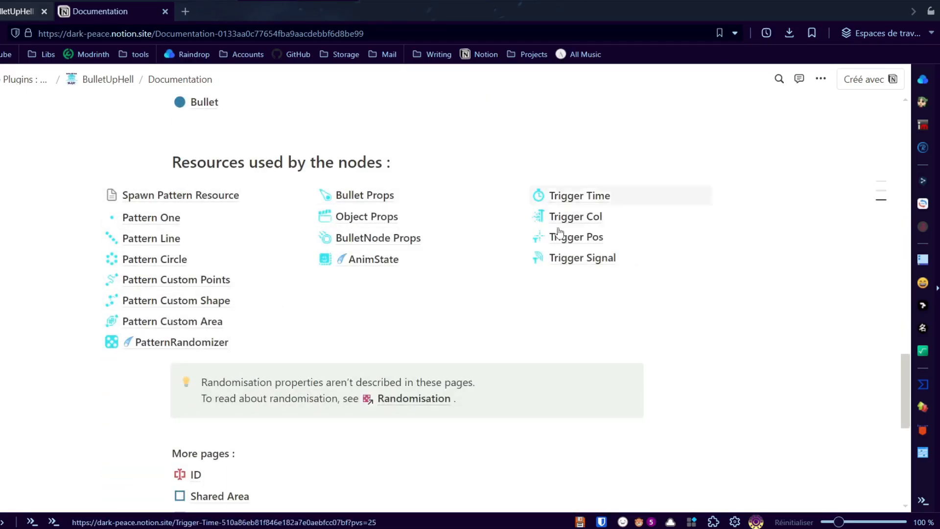
pyautogui.click(176, 240)
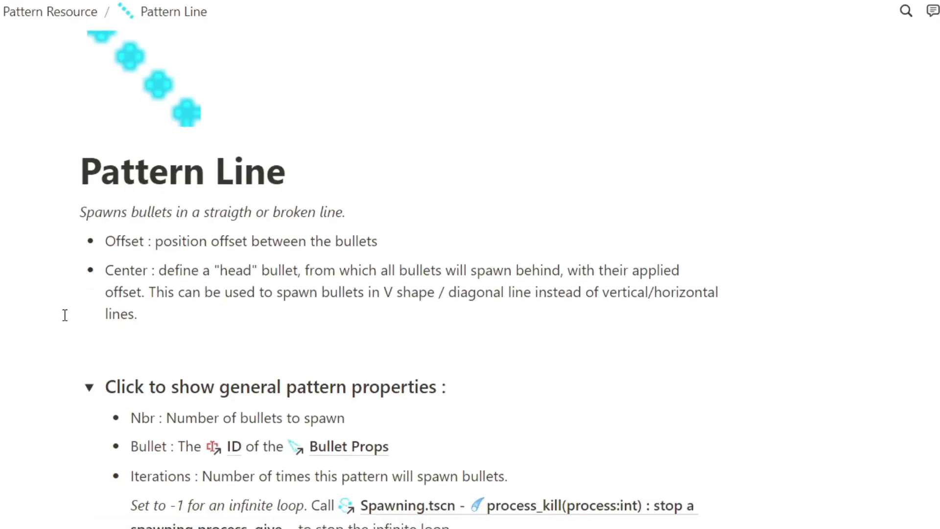
# Step: Read through the Pattern Line page's general pattern properties, including Advanced, Spawning, Shooting, Cooldowns, Layers and Random
pyautogui.scroll(-7, 65, 315)
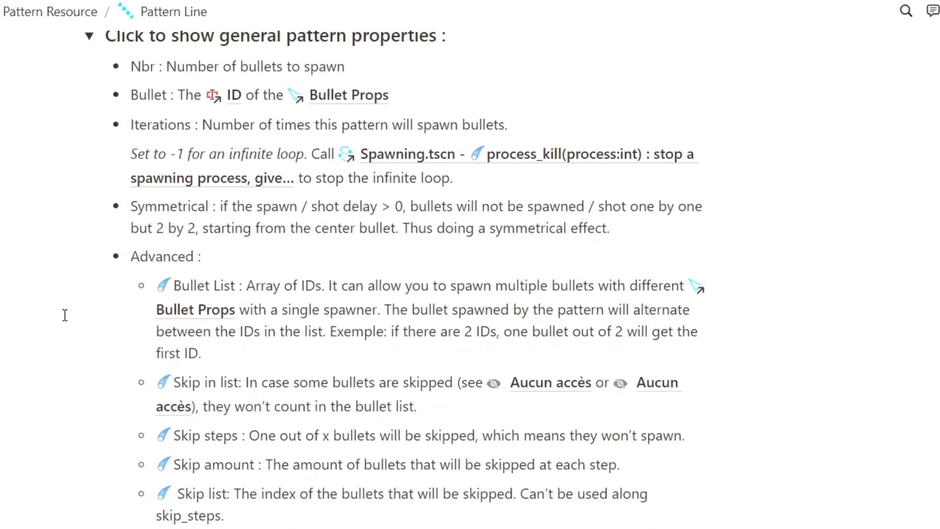
pyautogui.scroll(-1, 268, 289)
pyautogui.scroll(-12, 268, 289)
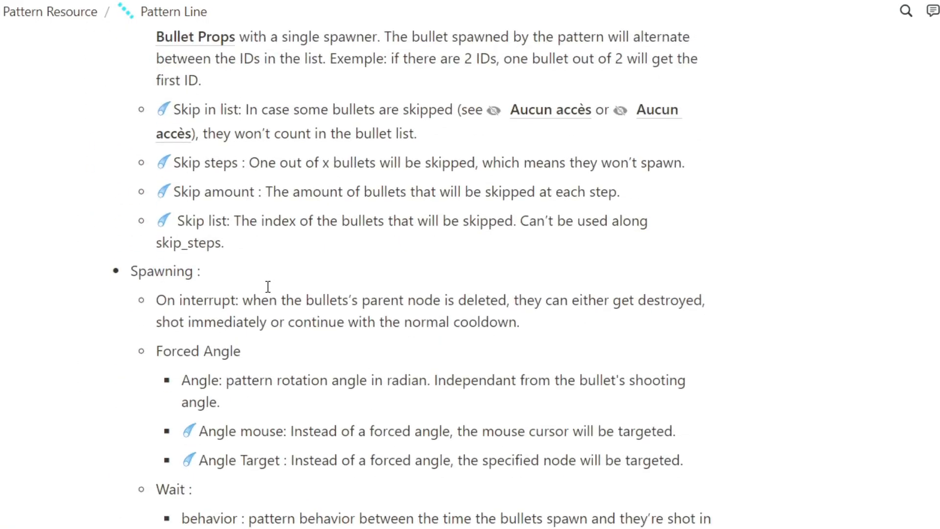
pyautogui.scroll(10, 253, 218)
pyautogui.scroll(4, 162, 175)
pyautogui.scroll(-4, 154, 176)
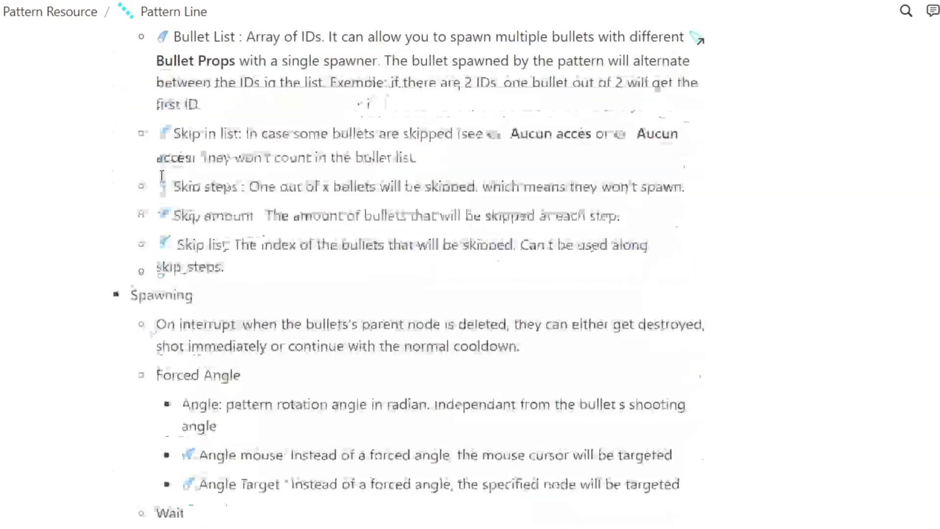
pyautogui.scroll(-5, 161, 181)
pyautogui.scroll(-12, 197, 202)
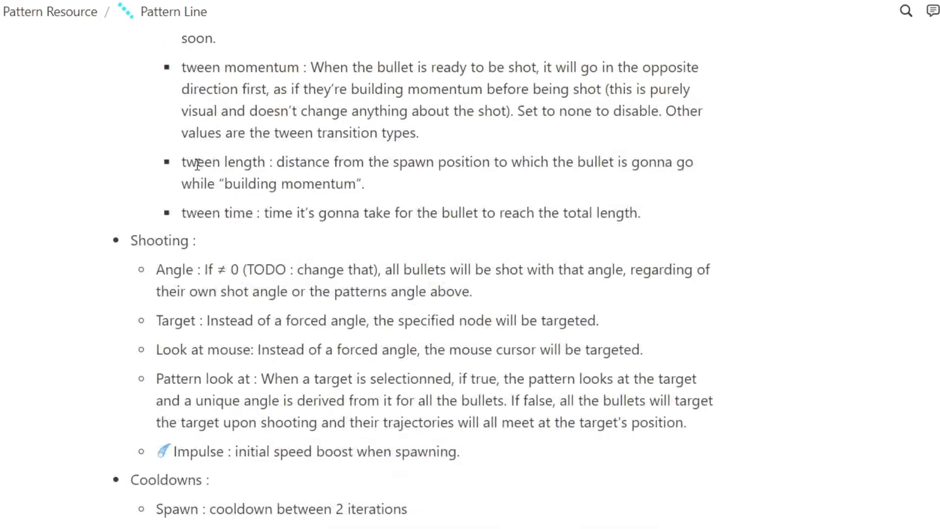
pyautogui.scroll(-9, 184, 190)
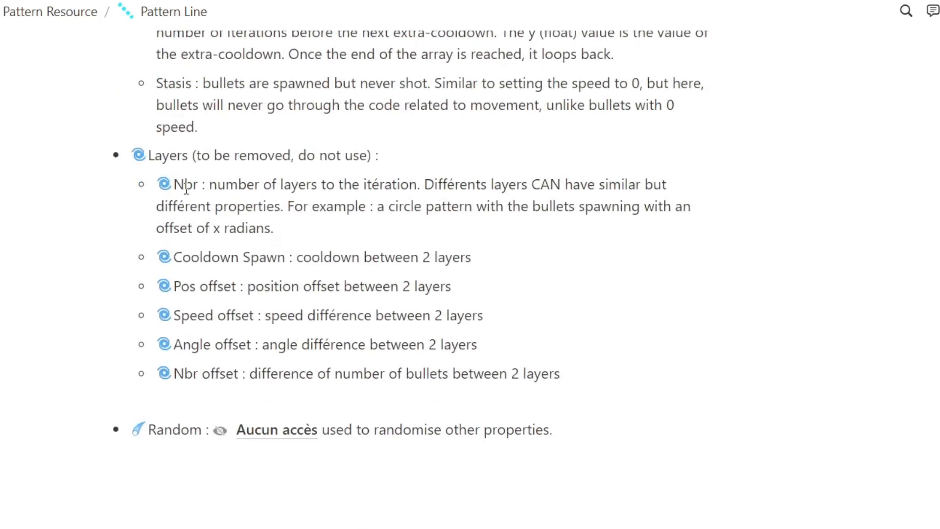
pyautogui.scroll(14, 185, 189)
pyautogui.scroll(9, 187, 189)
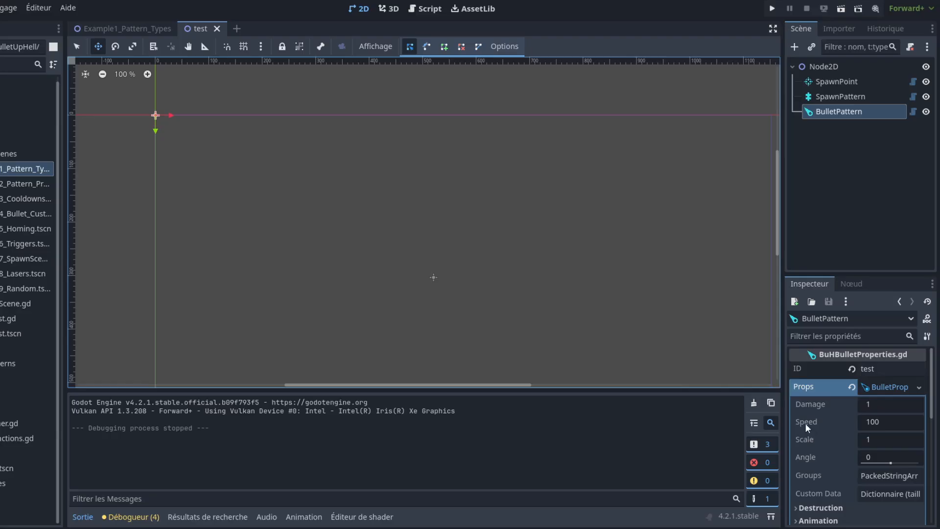
# Step: Back in the Godot editor, set the BulletPattern's bullet Speed to 300 and its Scale to 3
pyautogui.click(890, 419)
pyautogui.write('300')
pyautogui.press('Return')
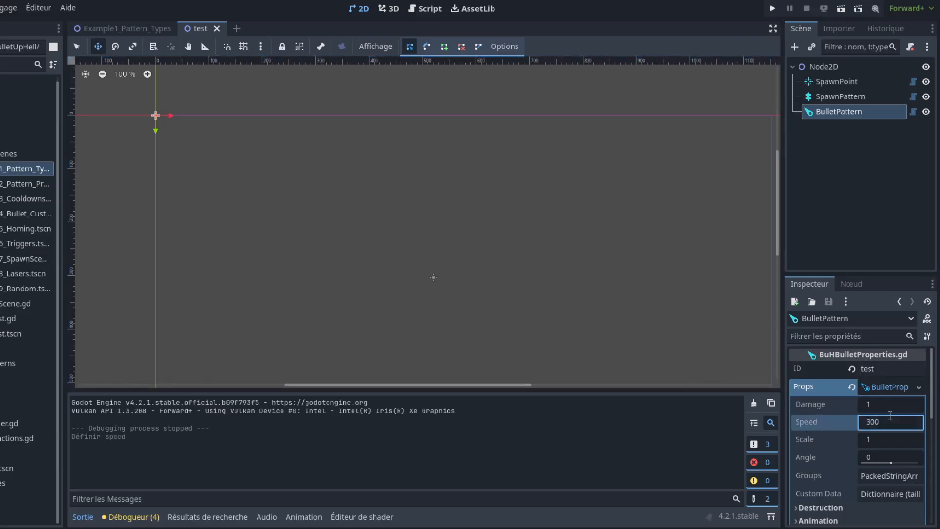
pyautogui.scroll(-3, 890, 416)
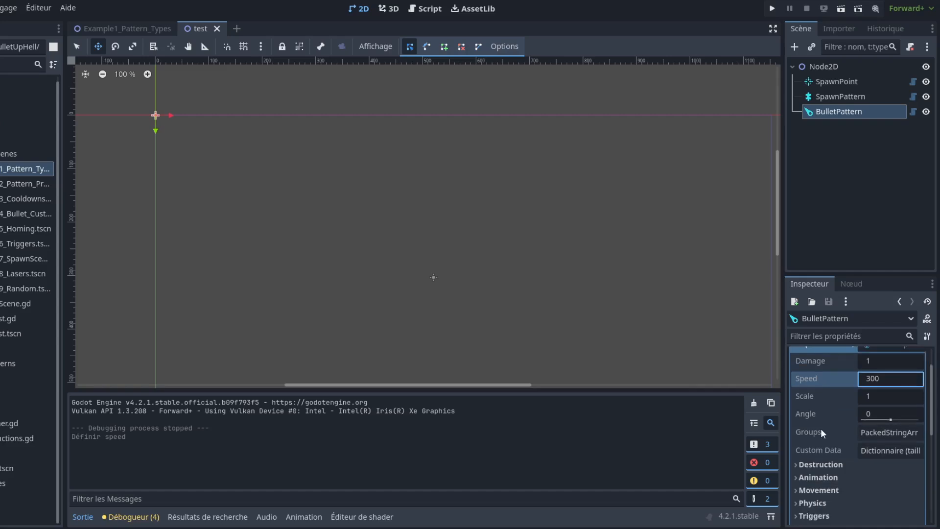
pyautogui.click(879, 375)
pyautogui.write('3')
pyautogui.press('Return')
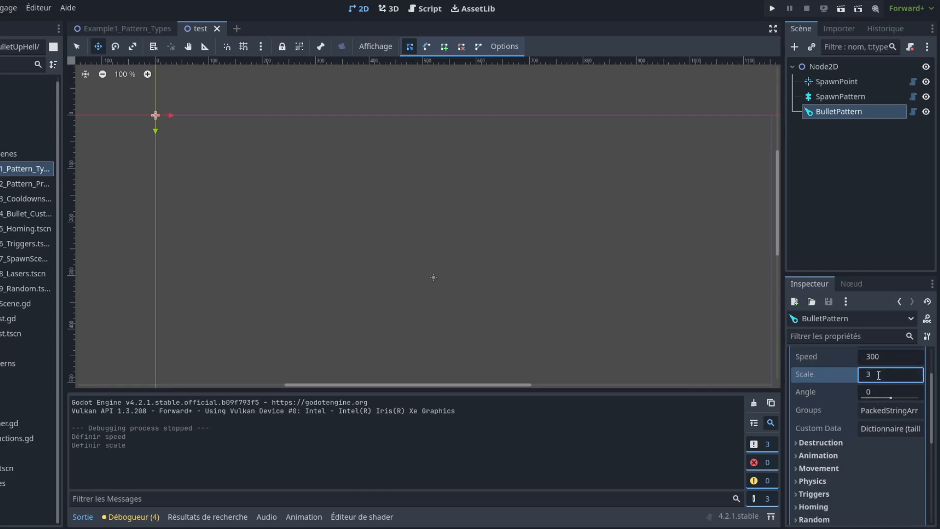
# Step: Run the current scene to test the new bullet speed and scale, and close the game window
pyautogui.scroll(-4, 843, 382)
pyautogui.scroll(1, 843, 382)
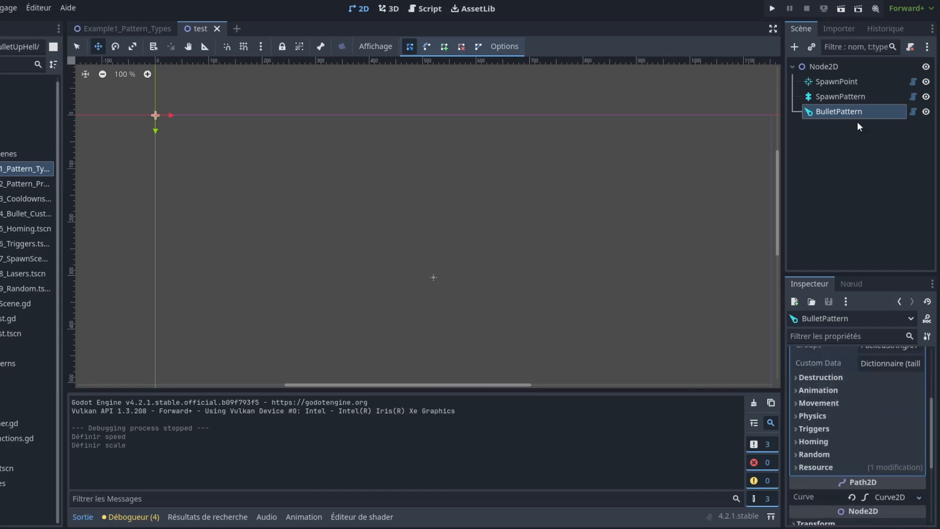
pyautogui.click(839, 13)
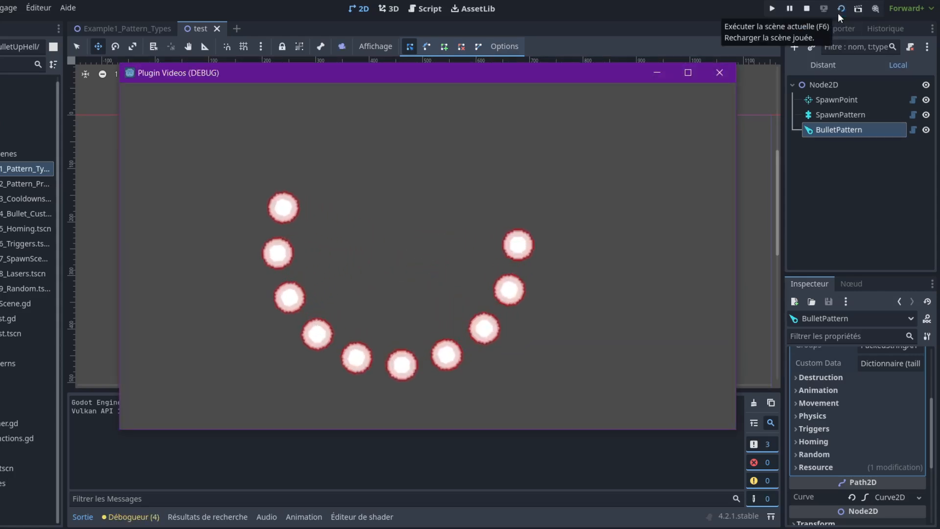
pyautogui.click(730, 73)
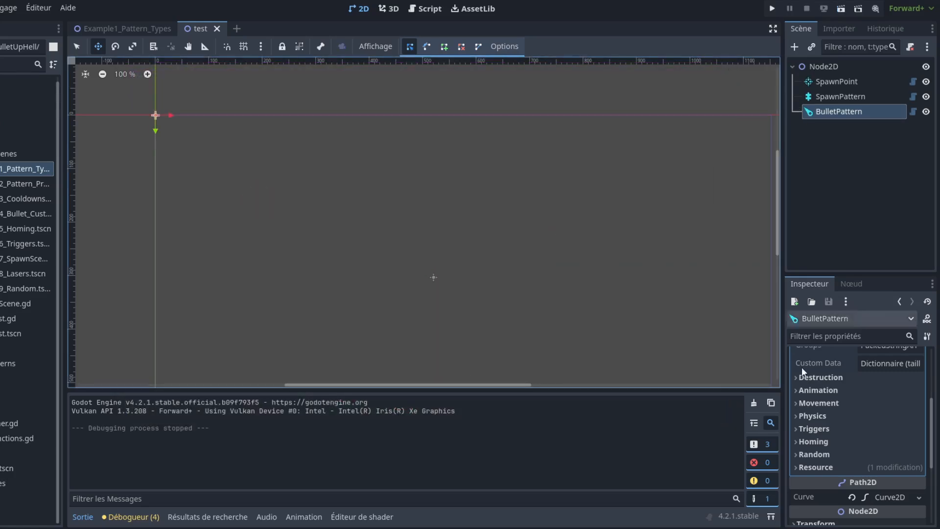
# Step: Expand the bullet properties' Animation group and look over its Idle, Spawn, Shoot, Waiting and Delete states
pyautogui.scroll(1, 808, 401)
pyautogui.scroll(-1, 812, 417)
pyautogui.click(824, 395)
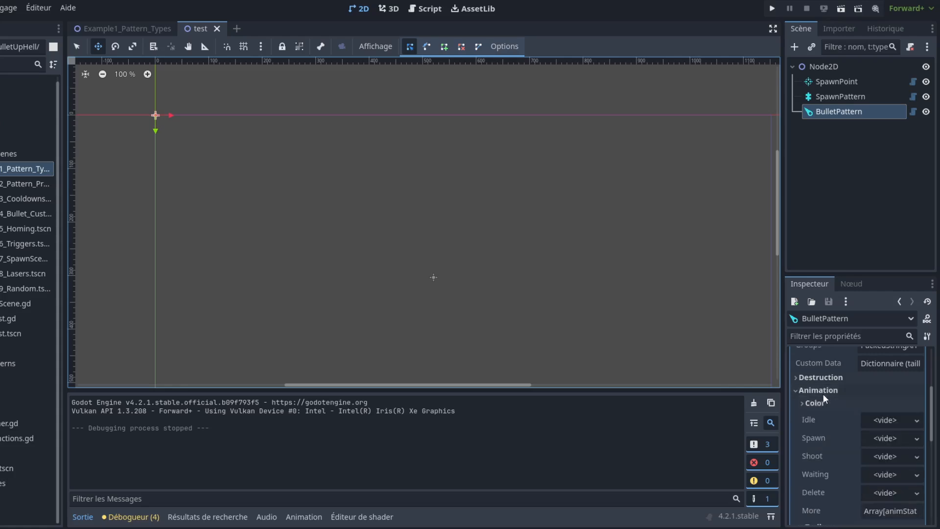
pyautogui.scroll(-1, 823, 395)
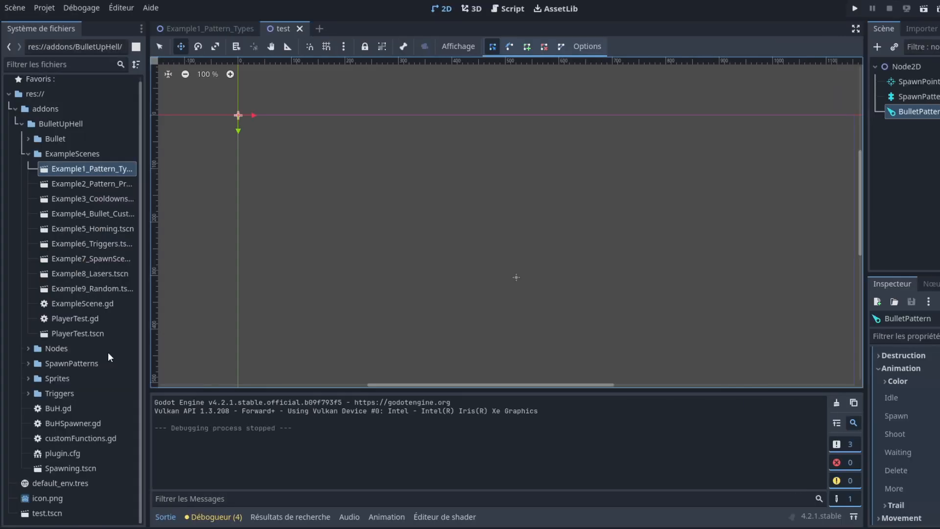
# Step: Open the BulletUpHell addon's Spawning.tscn scene and collapse the output log to enlarge the viewport
pyautogui.click(84, 469)
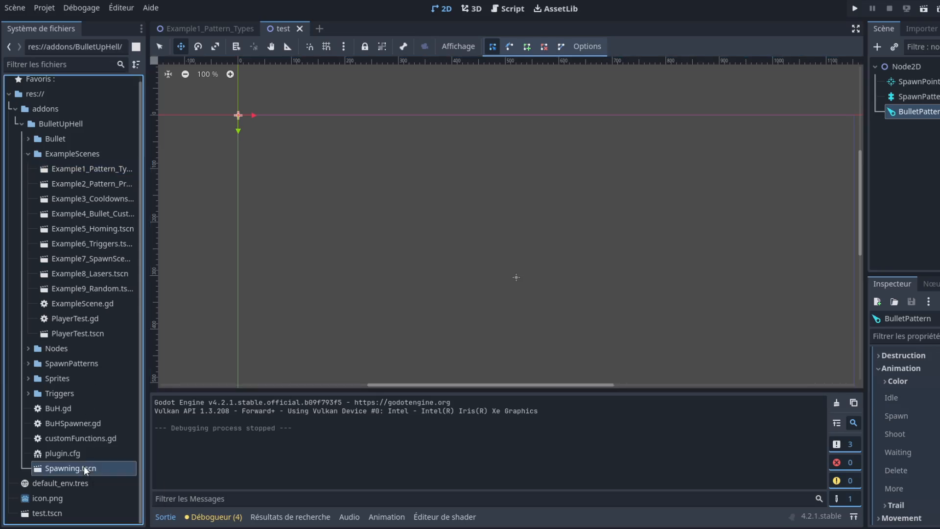
pyautogui.doubleClick(84, 468)
pyautogui.scroll(-1, 287, 169)
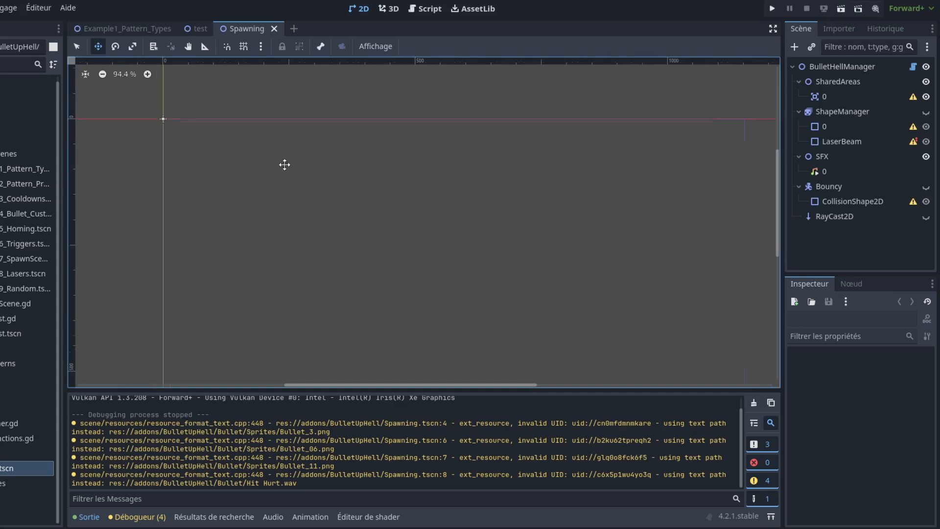
pyautogui.click(98, 519)
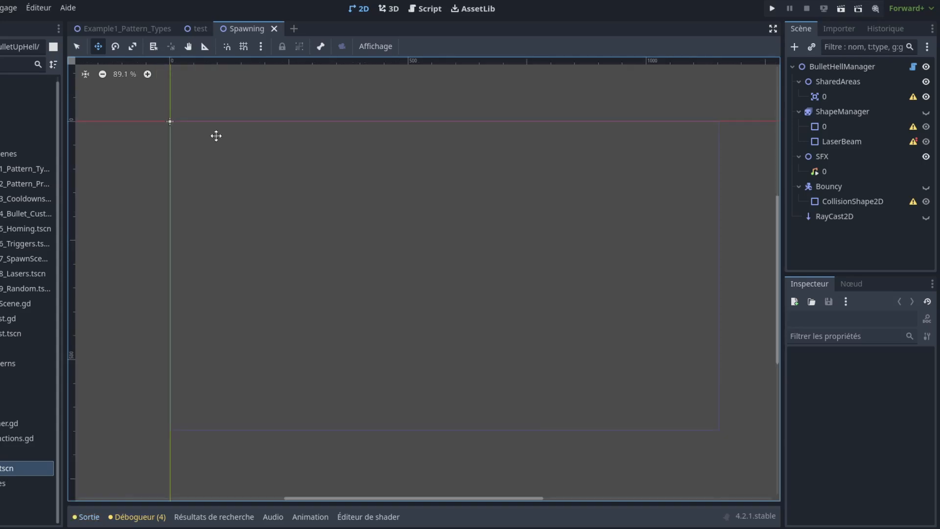
pyautogui.scroll(-1, 216, 136)
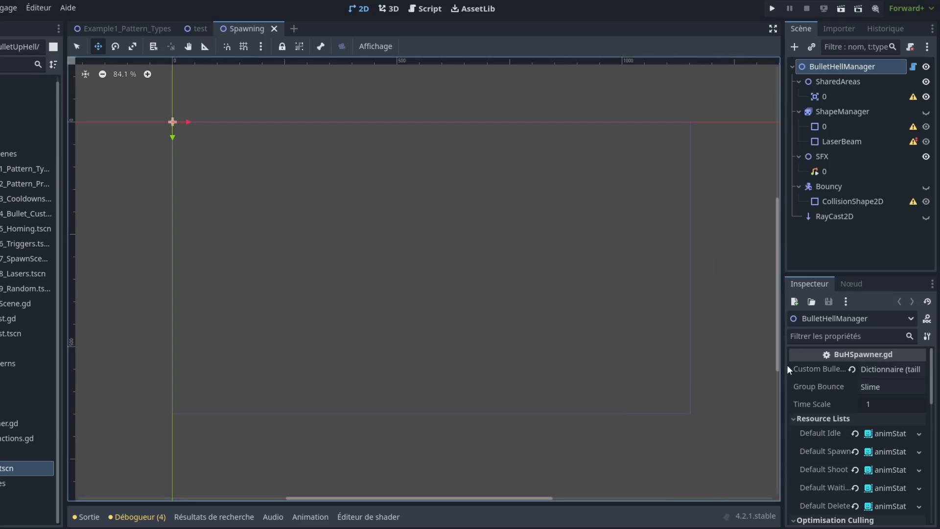
# Step: Examine the BulletHellManager node's Resource Lists and Optimisation Culling properties, including the contents of the Default Idle animation state
pyautogui.scroll(-2, 787, 372)
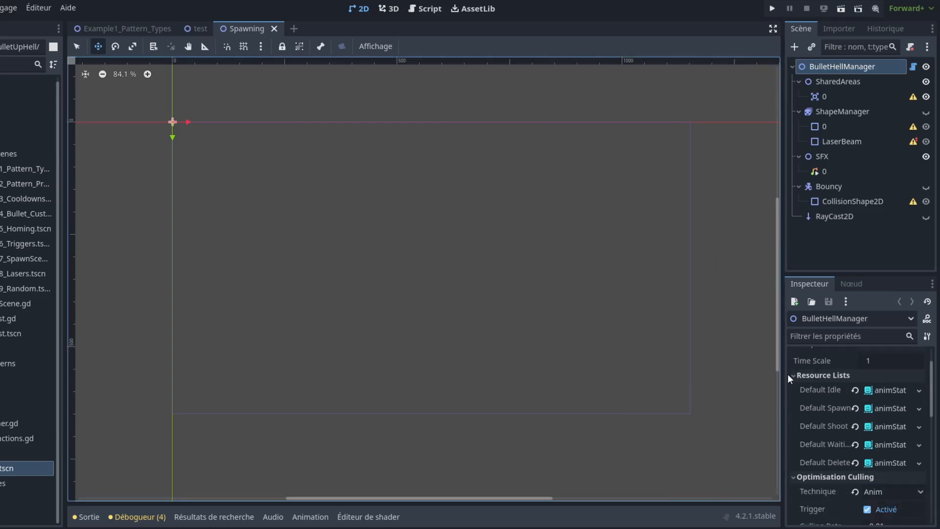
pyautogui.click(900, 390)
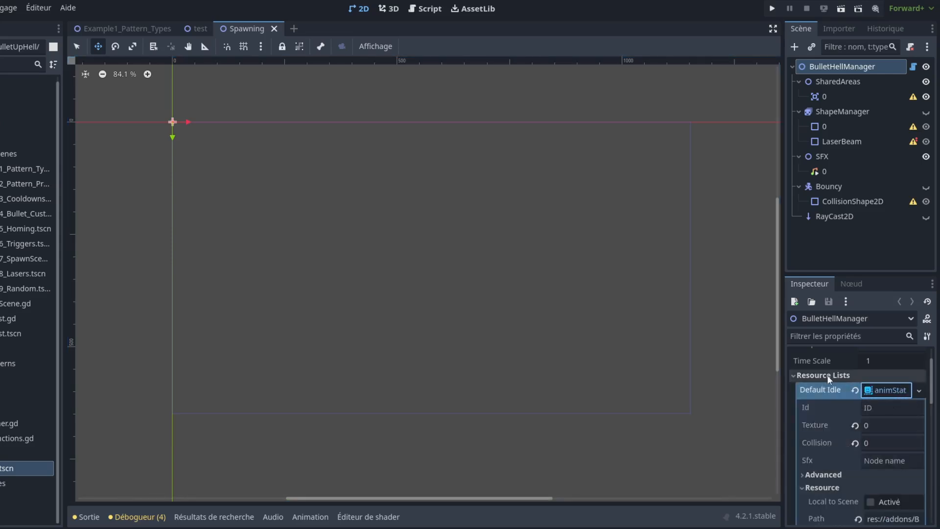
pyautogui.click(871, 389)
pyautogui.scroll(-3, 789, 367)
pyautogui.scroll(4, 789, 374)
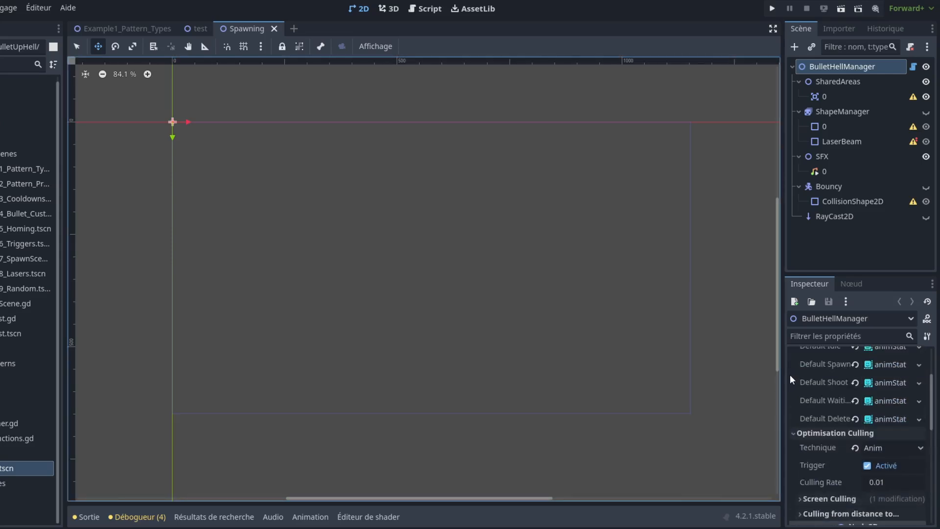
pyautogui.scroll(-1, 790, 379)
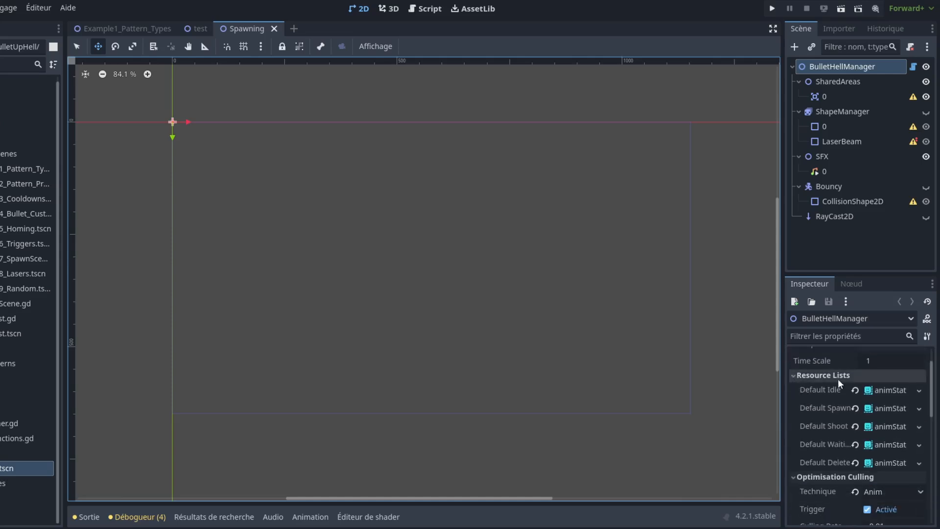
pyautogui.click(901, 390)
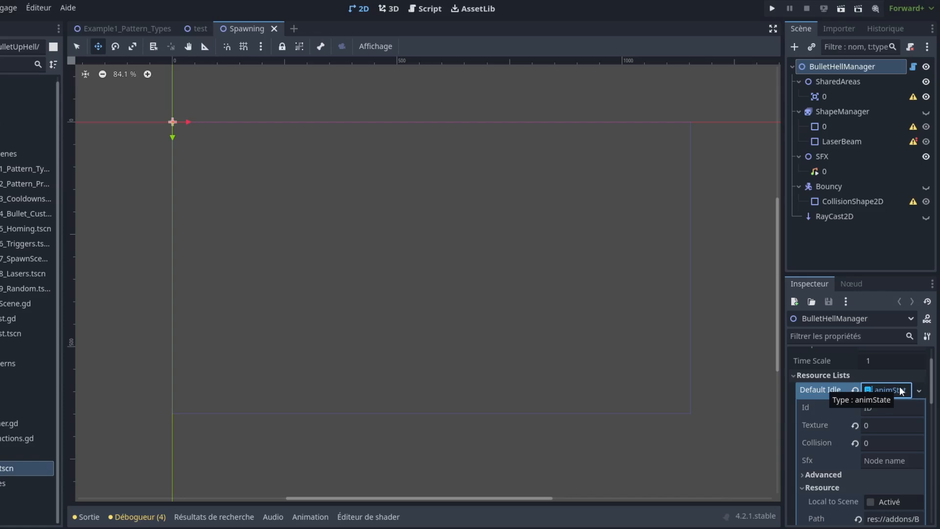
pyautogui.click(872, 392)
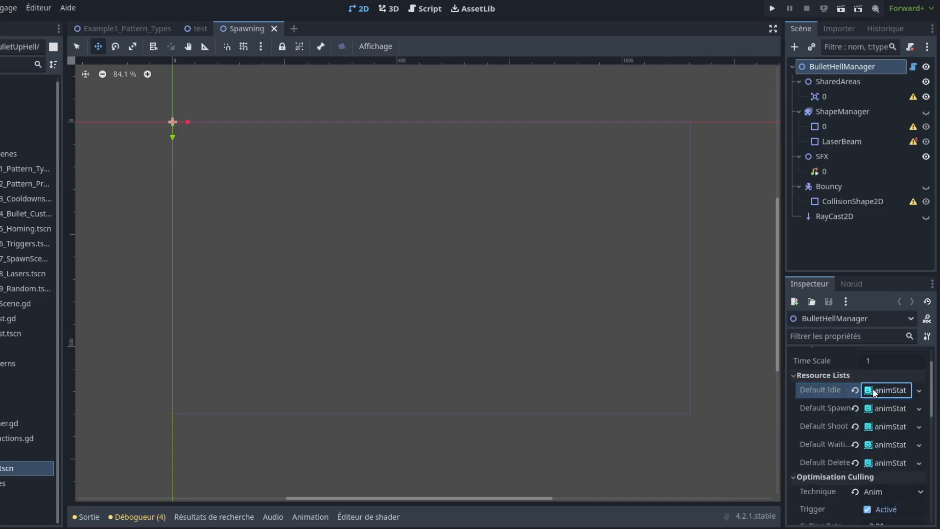
# Step: View animation 0 in ShapeManager's sprite frames and compare it with the Texture entry in BulletHellManager's Default Idle state
pyautogui.click(837, 113)
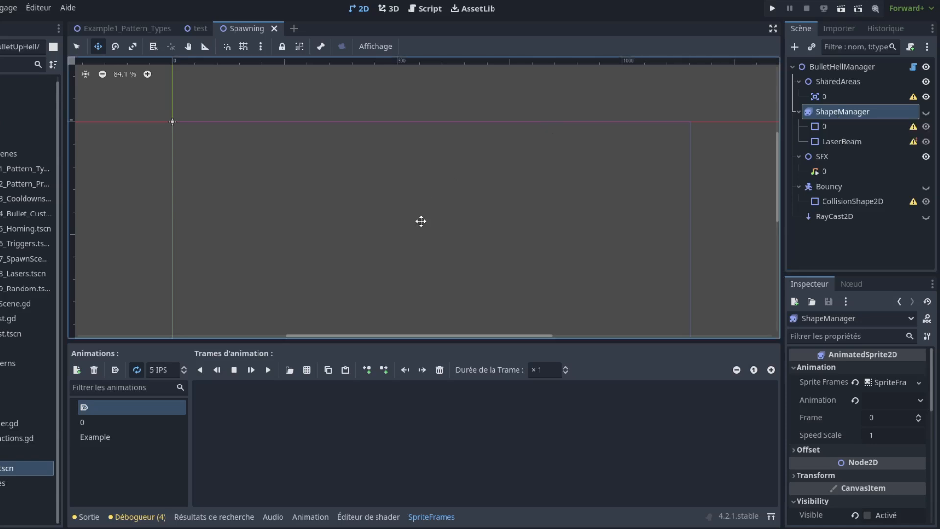
pyautogui.click(149, 427)
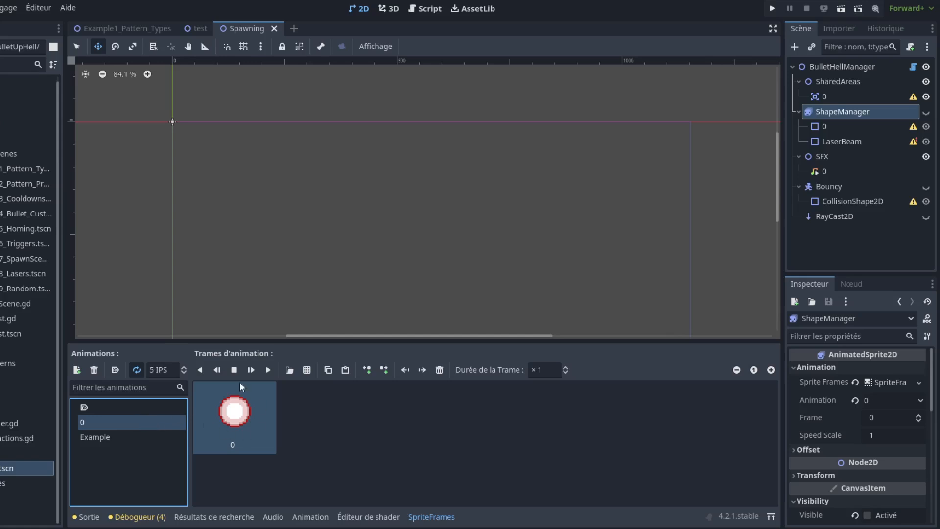
pyautogui.click(854, 66)
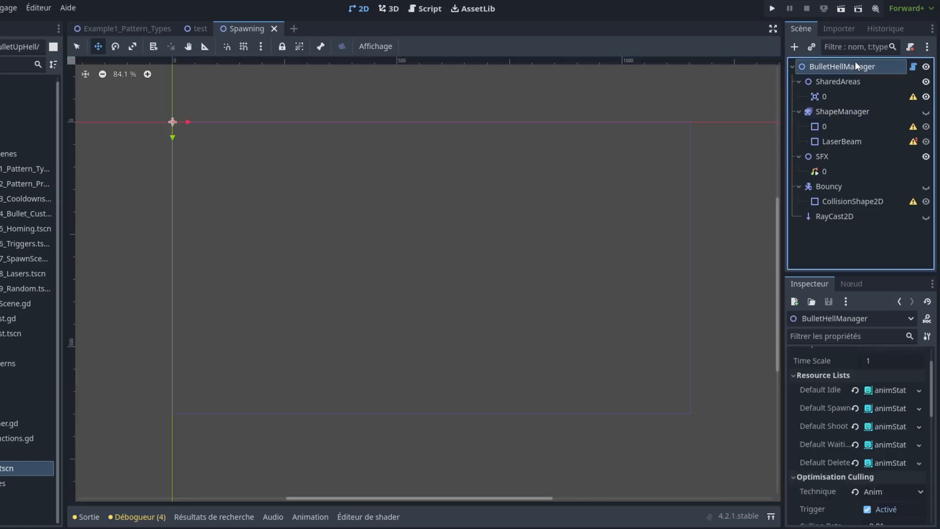
pyautogui.click(839, 392)
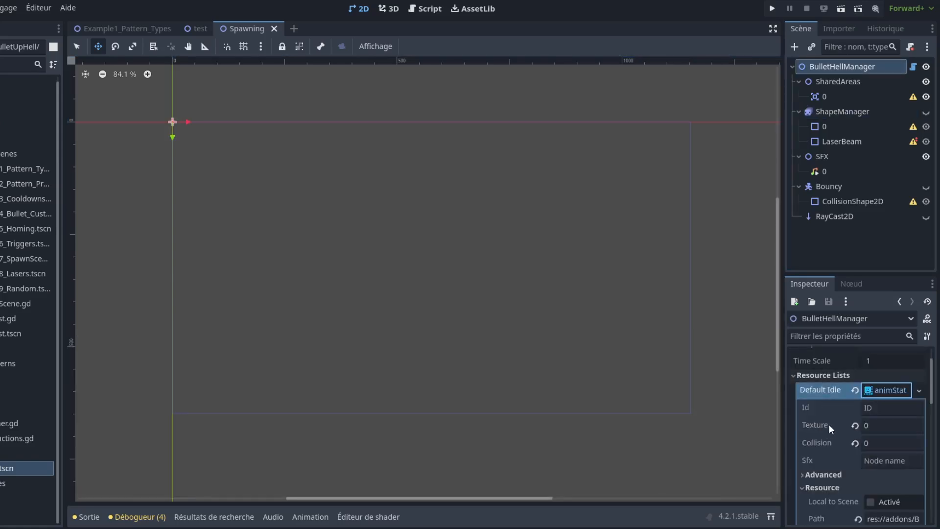
# Step: Set the Default Idle state's Texture to Example and view the matching Example animation in ShapeManager's sprite frames
pyautogui.click(866, 426)
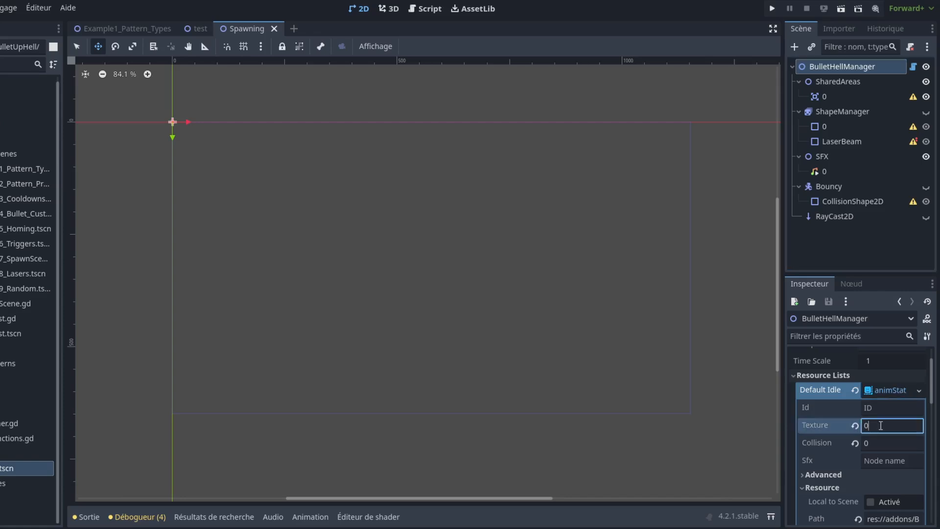
pyautogui.write('Example')
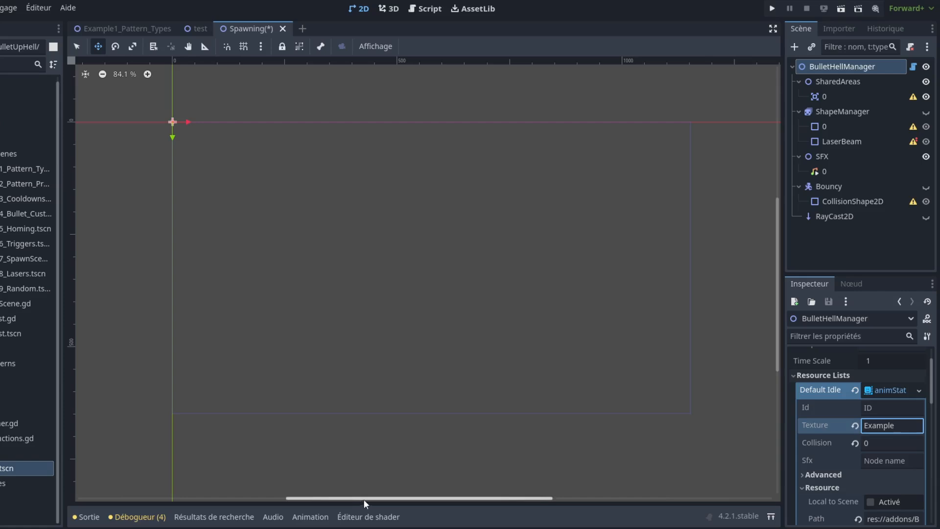
pyautogui.click(311, 517)
pyautogui.click(311, 517)
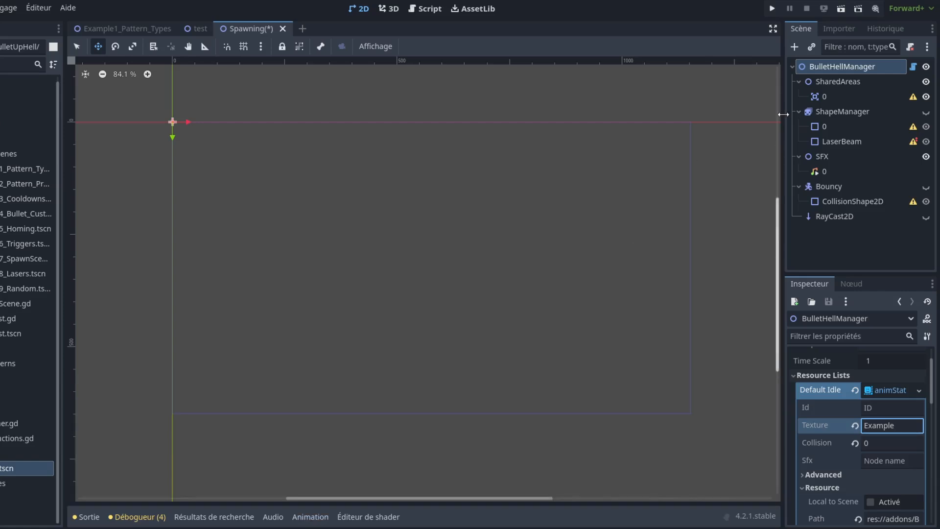
pyautogui.click(824, 113)
pyautogui.click(110, 436)
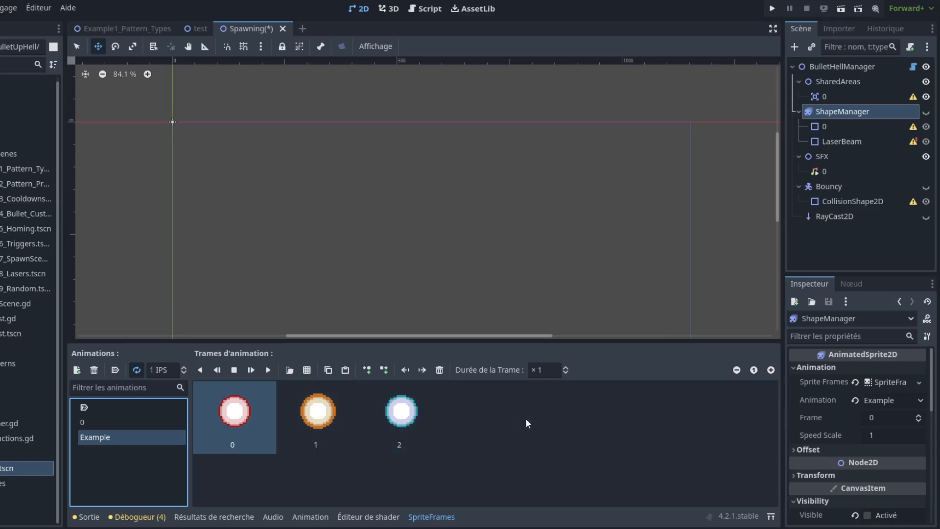
# Step: Save the Spawning scene and run the test scene to check the bullets' look, closing the game window when done
pyautogui.hotkey('ctrl', 's')
pyautogui.click(202, 30)
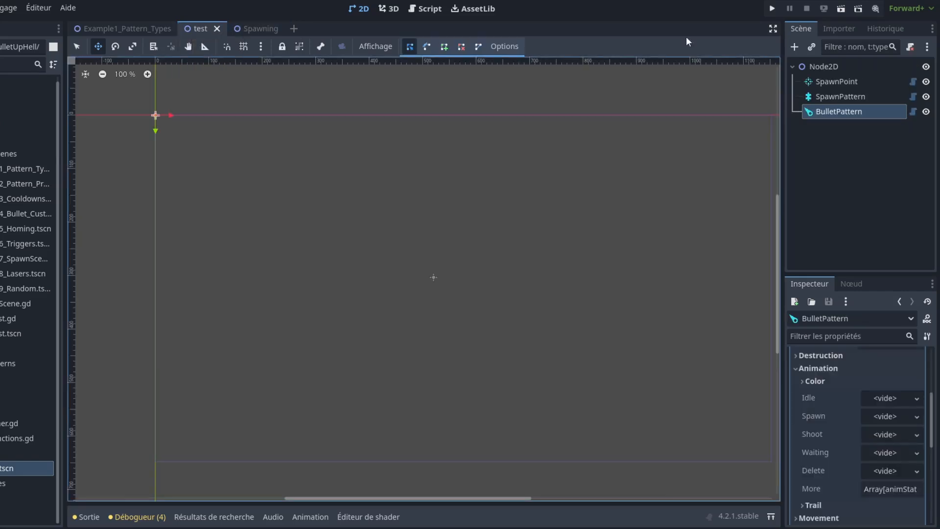
pyautogui.click(838, 12)
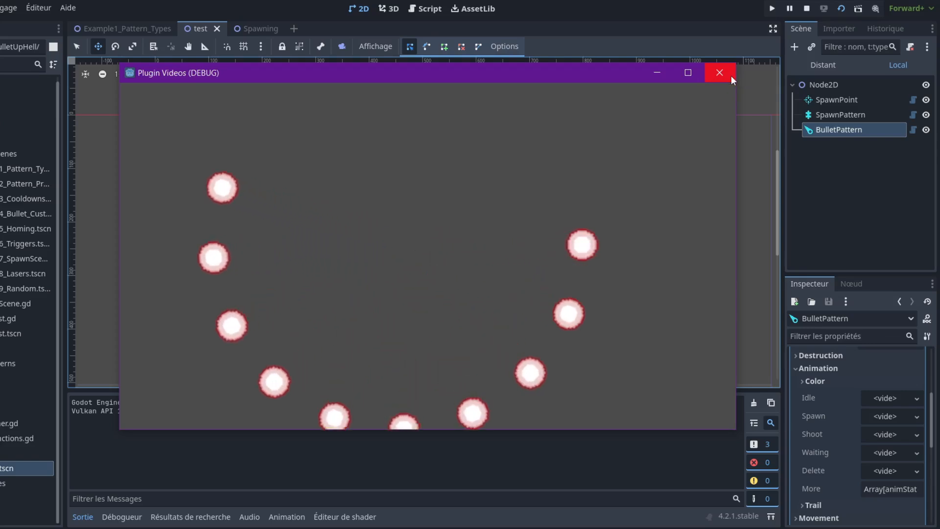
pyautogui.click(732, 77)
# Step: Set the Texture of BulletHellManager's Default Idle state in the Spawning scene back to 0
pyautogui.click(247, 28)
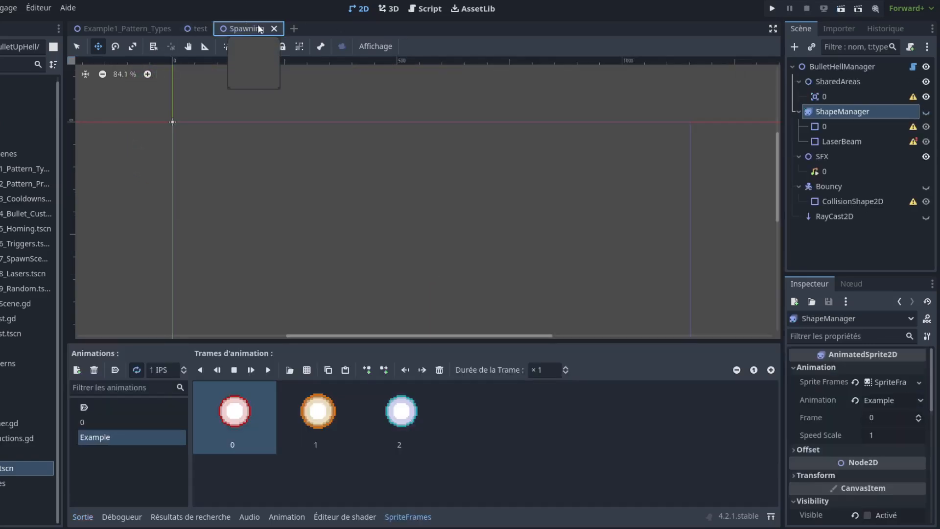
pyautogui.click(842, 66)
pyautogui.click(851, 426)
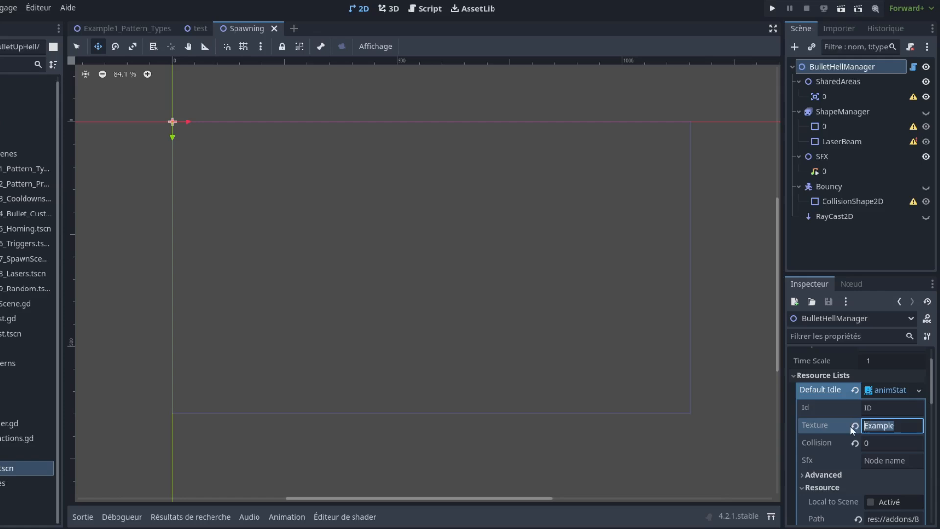
pyautogui.write('0')
# Step: Add a new animation named test to ShapeManager's sprite frames
pyautogui.click(843, 111)
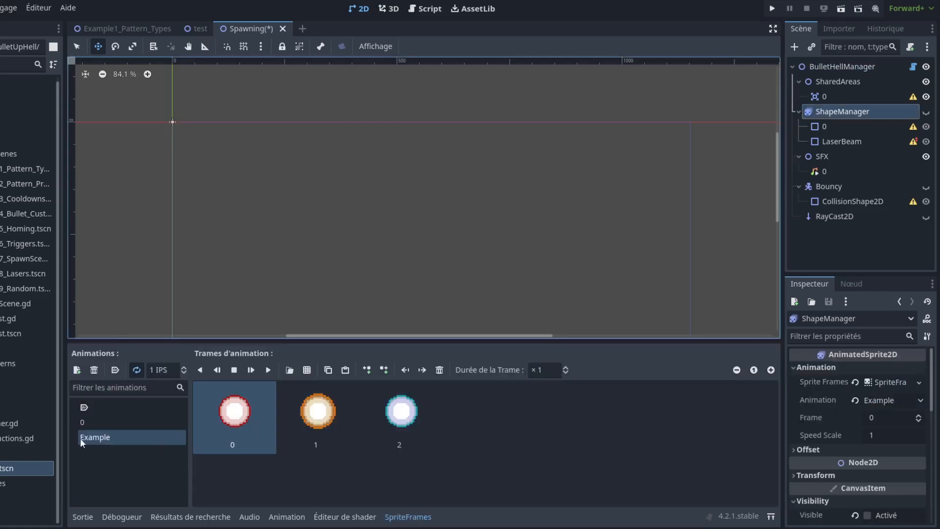
pyautogui.click(76, 370)
pyautogui.click(139, 450)
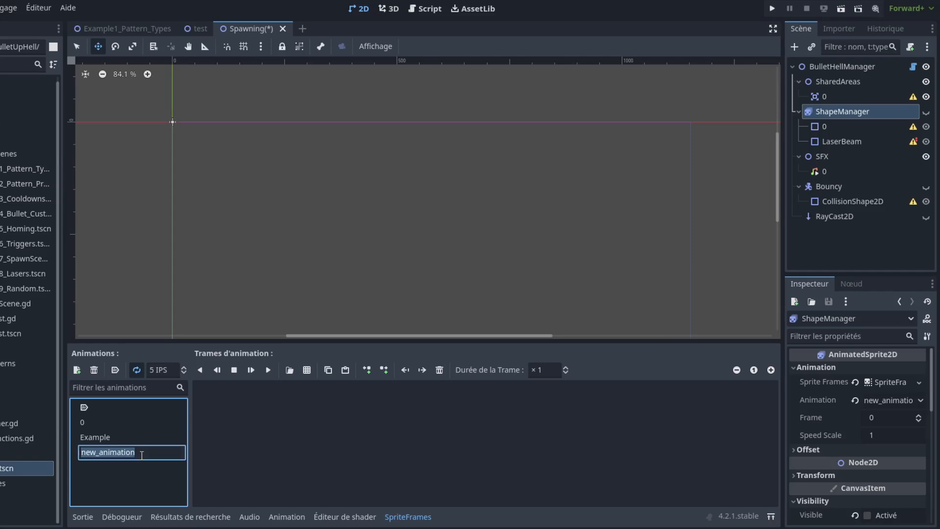
pyautogui.write('test')
pyautogui.press('Return')
# Step: Add icon.png as the first frame of the test animation and a red bullet from a sprite sheet as the second
pyautogui.click(290, 370)
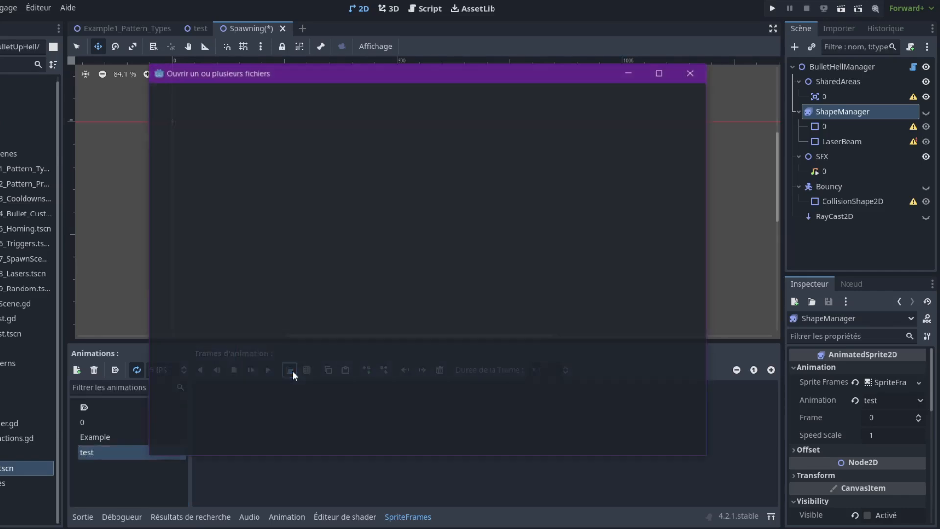
pyautogui.click(385, 176)
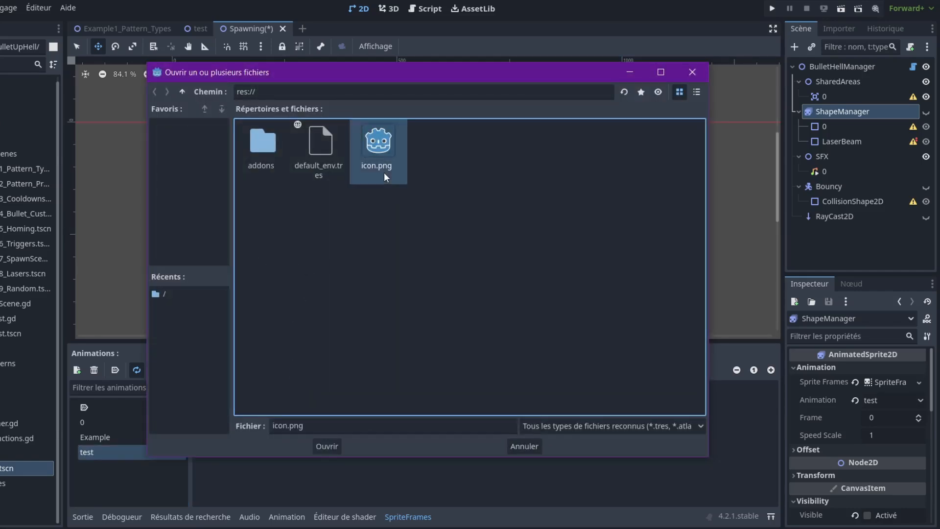
pyautogui.click(327, 446)
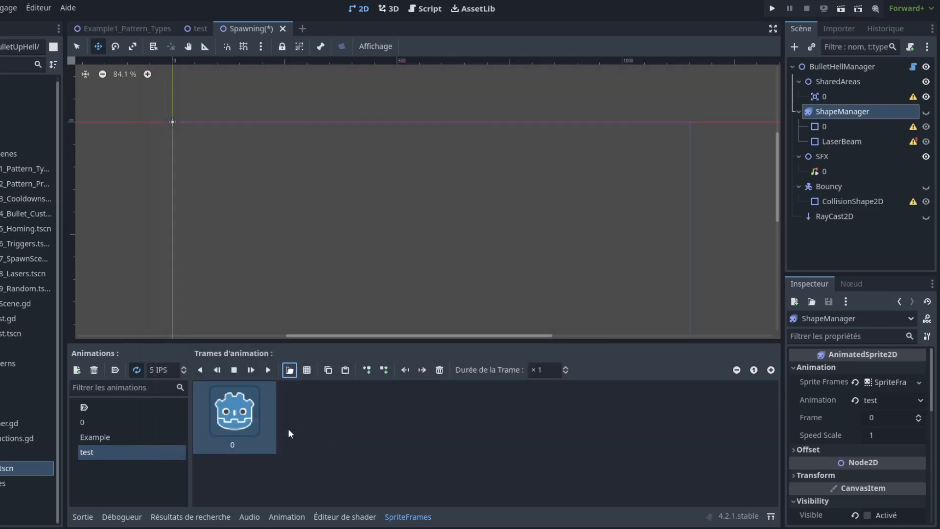
pyautogui.click(308, 371)
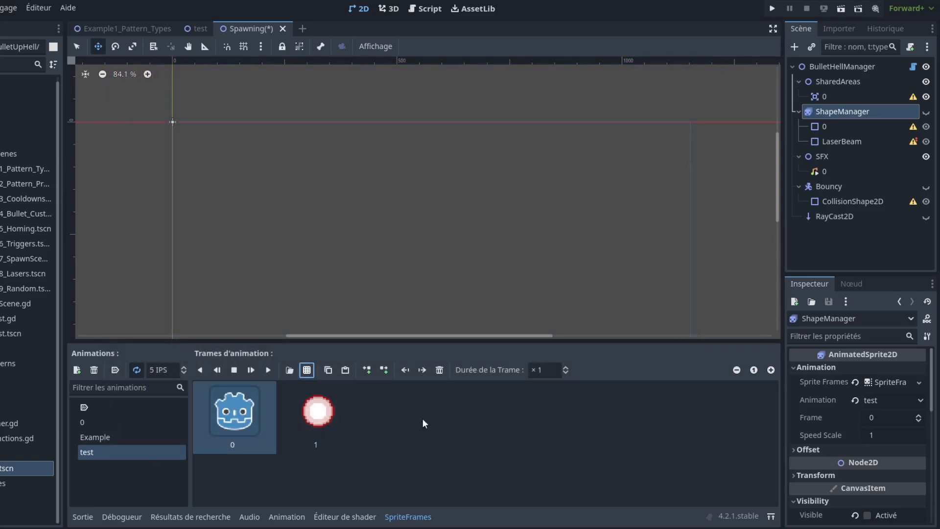
# Step: Give BulletPattern's Idle animation in the test scene a new animState with its Texture set to test
pyautogui.click(837, 67)
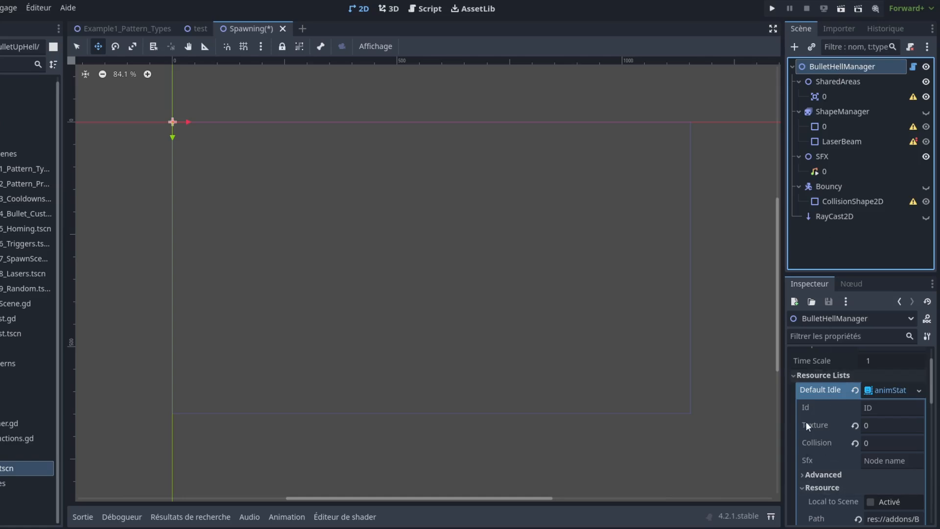
pyautogui.click(190, 28)
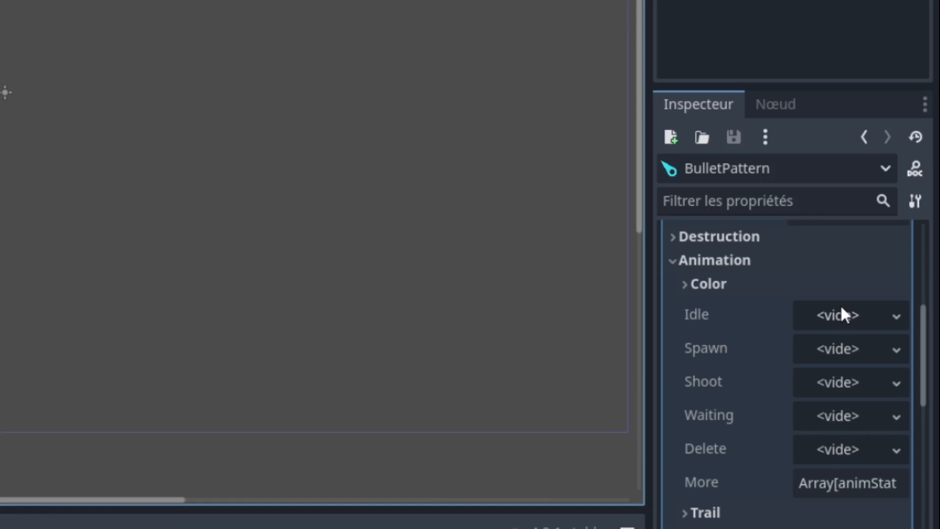
pyautogui.click(841, 313)
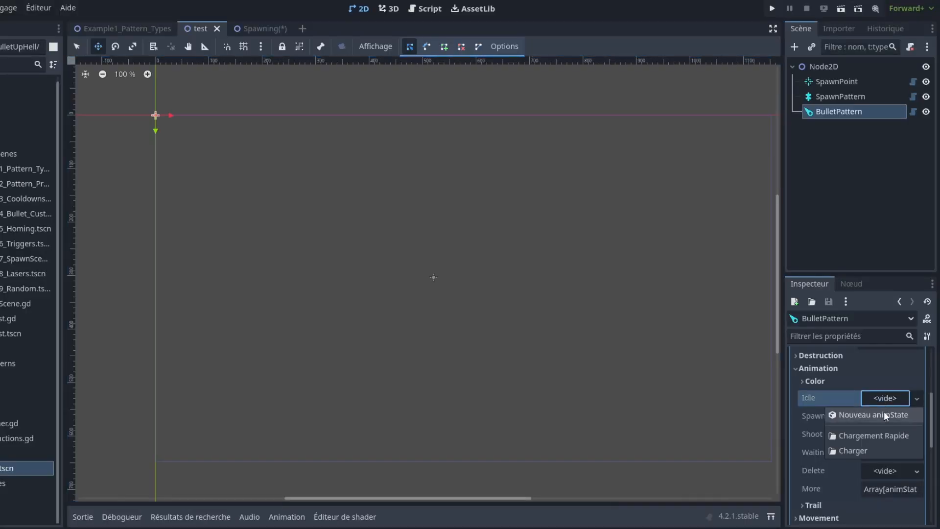
pyautogui.click(884, 415)
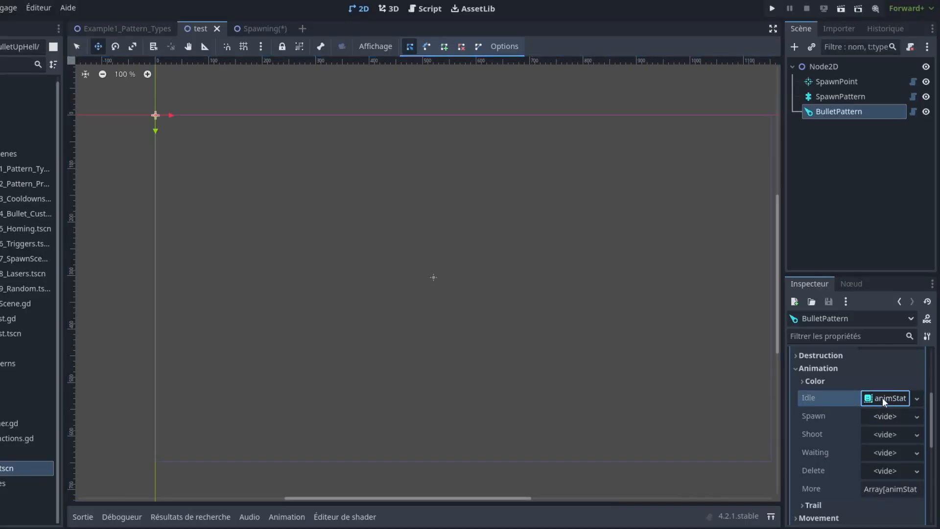
pyautogui.click(883, 398)
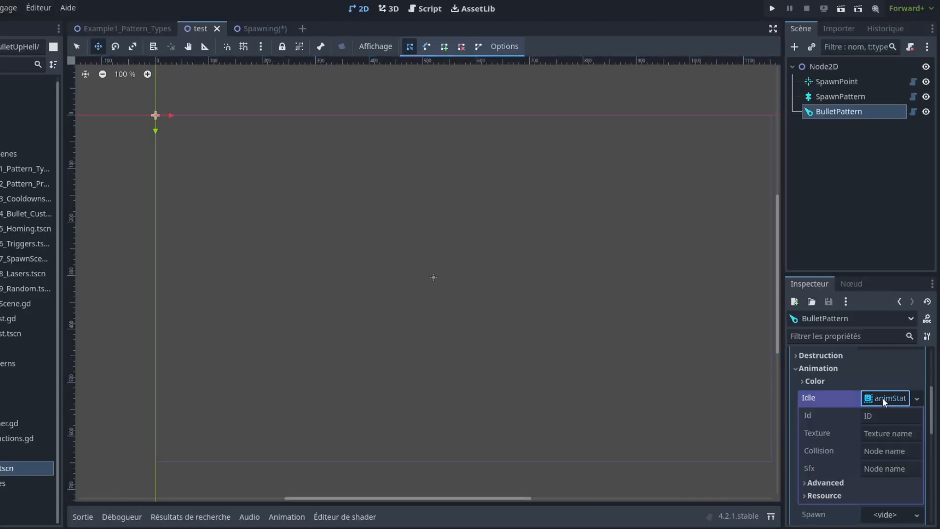
pyautogui.click(884, 433)
pyautogui.write('test')
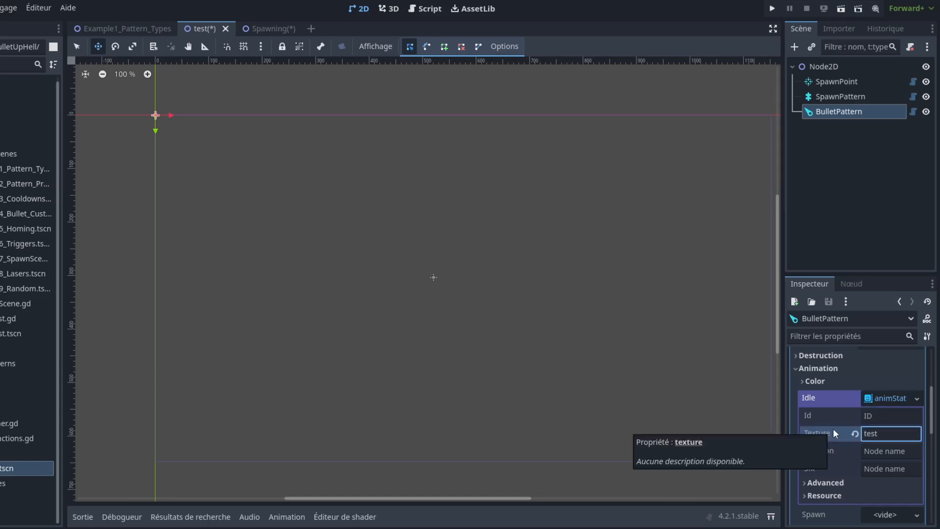
# Step: Run the test scene and reload it to check the bullets' idle texture, closing the game window when done
pyautogui.click(841, 9)
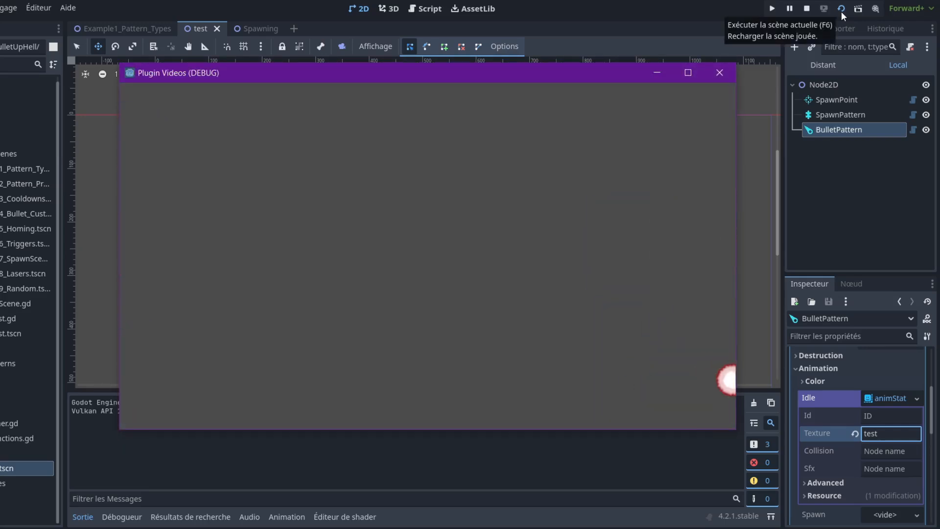
pyautogui.click(841, 11)
pyautogui.click(720, 73)
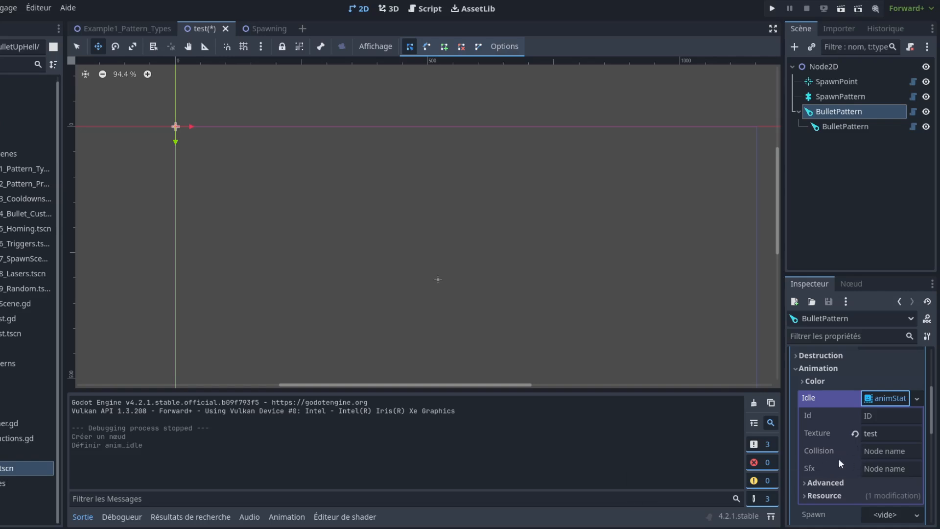
# Step: Make ShapeManager visible in the Spawning scene and compare its circular collision shape 0 with the icon sprite
pyautogui.click(277, 29)
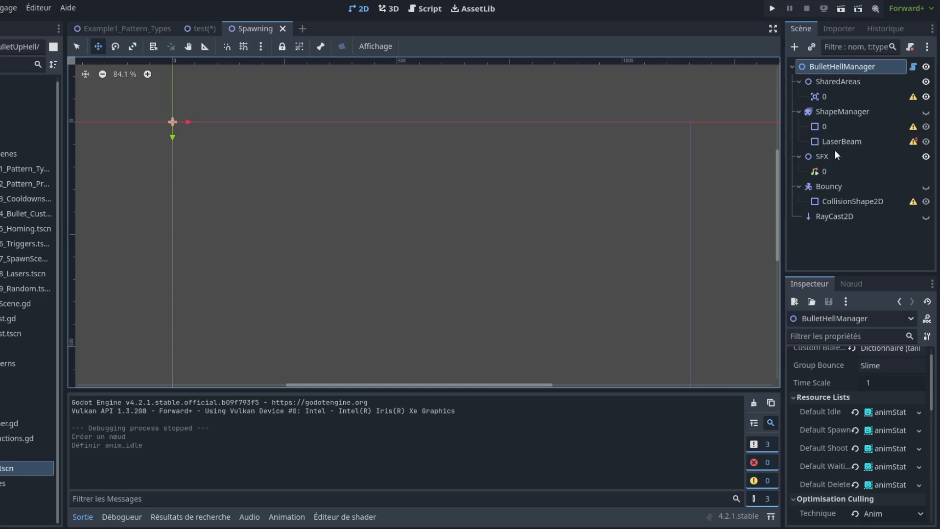
pyautogui.click(839, 112)
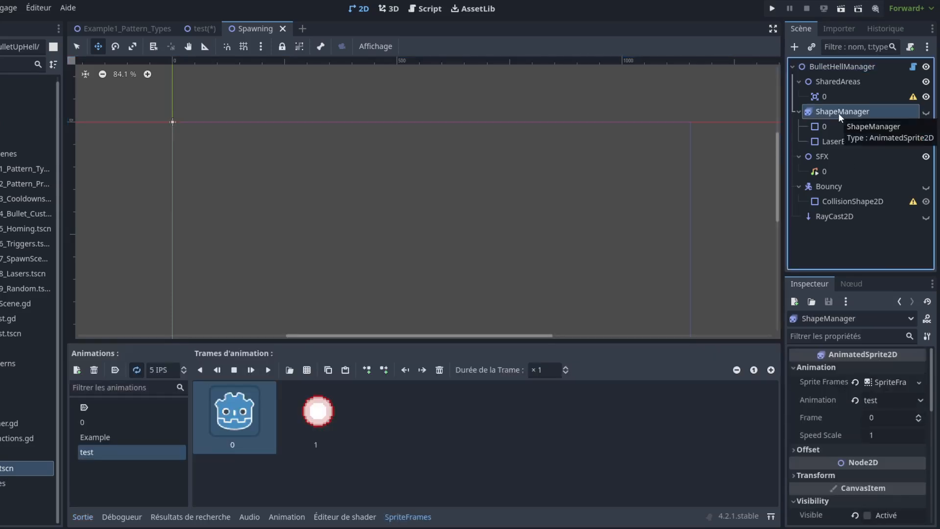
pyautogui.click(827, 125)
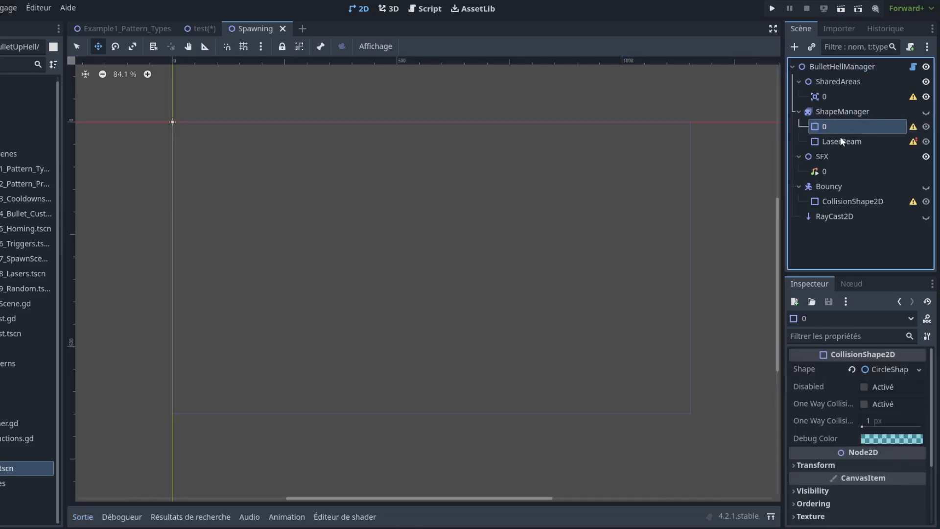
pyautogui.click(926, 111)
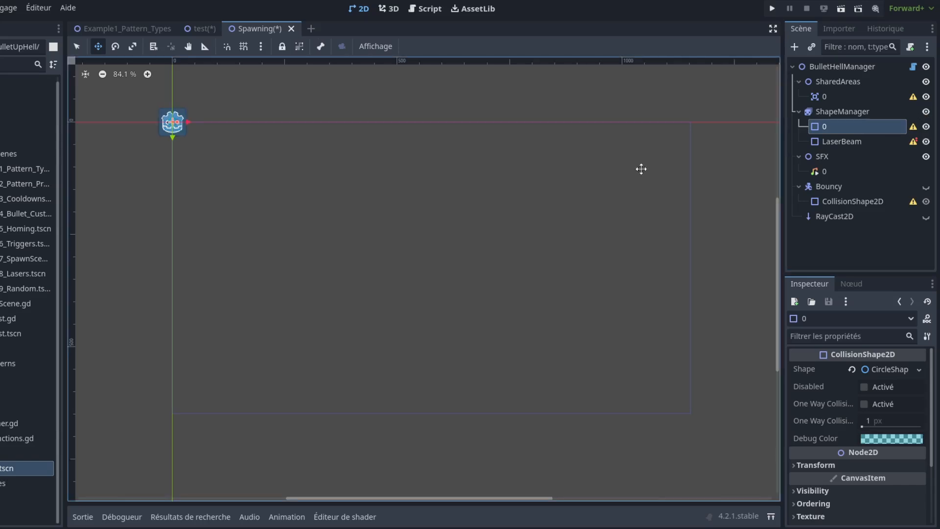
pyautogui.scroll(-6, 640, 171)
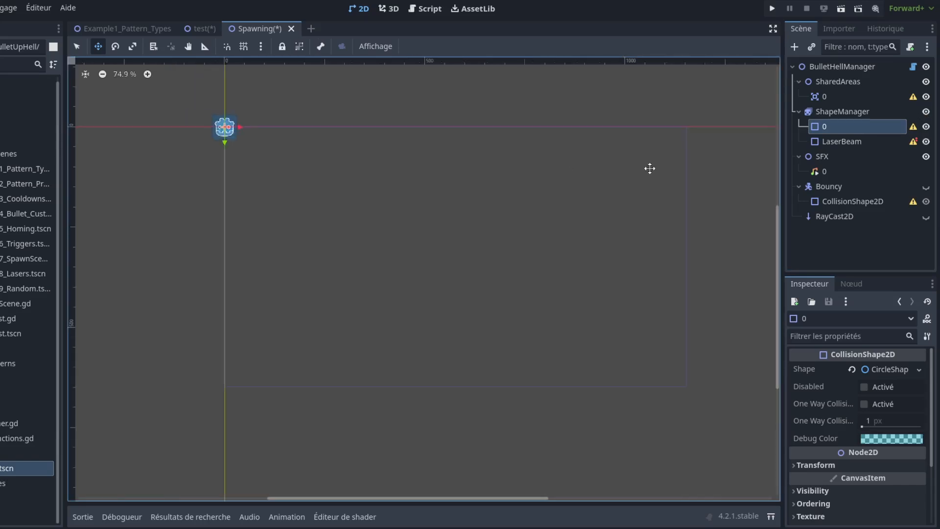
pyautogui.scroll(13, 342, 111)
pyautogui.scroll(15, 310, 128)
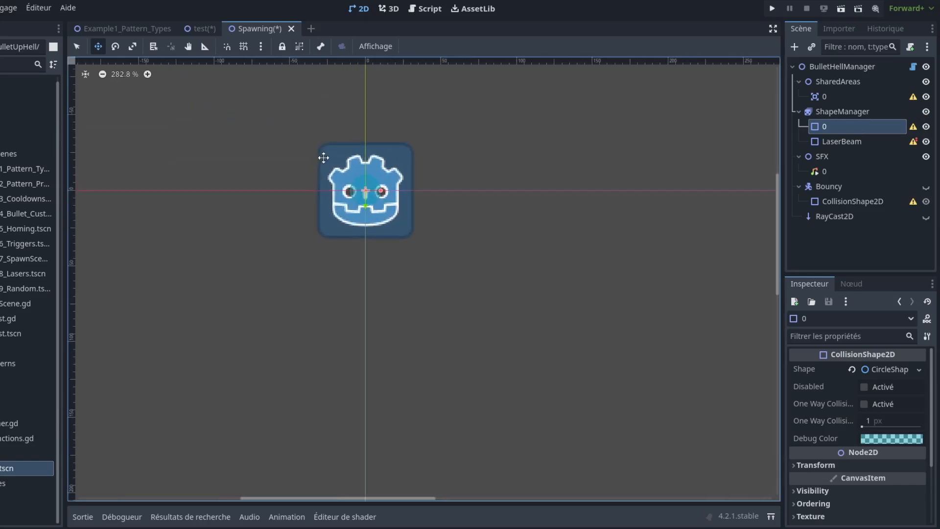
pyautogui.scroll(6, 360, 179)
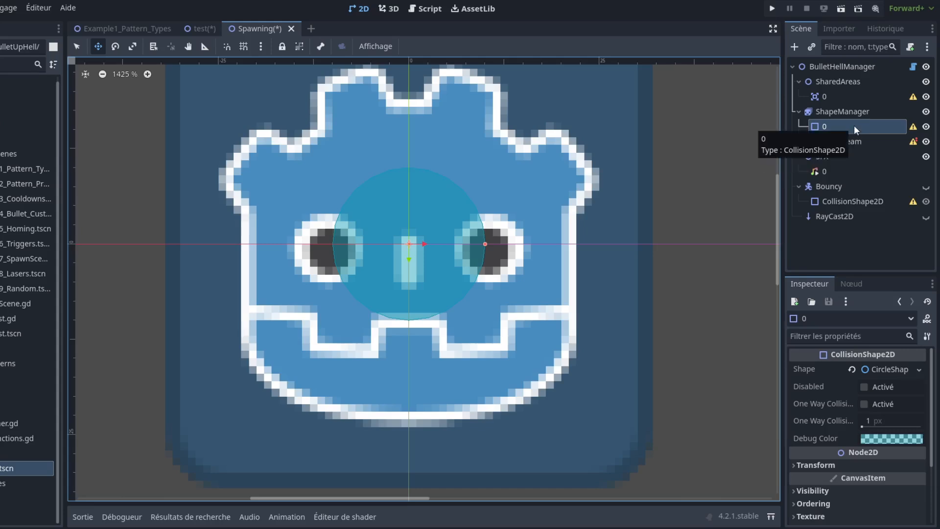
# Step: Add a CollisionShape2D under ShapeManager with a rectangle shape and stretch it horizontally to about 83 px wide
pyautogui.click(842, 112)
pyautogui.click(796, 46)
pyautogui.write('coll')
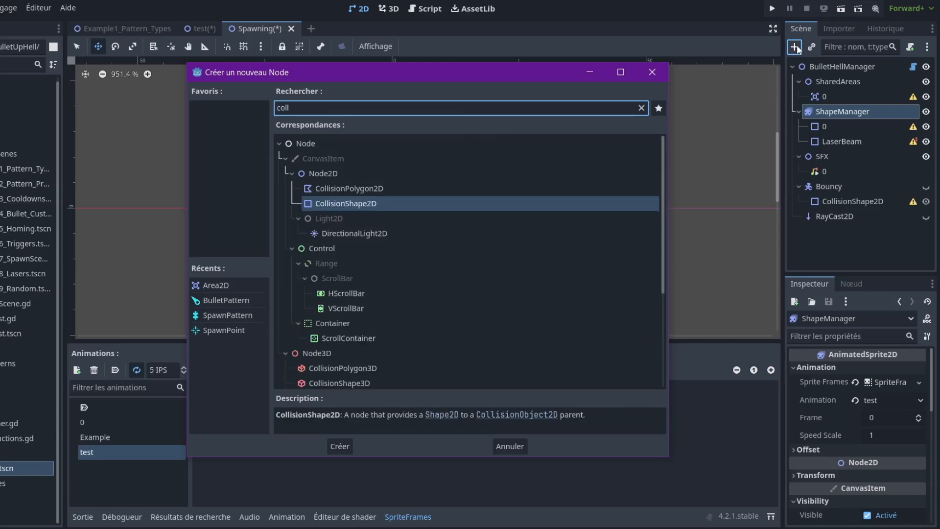
pyautogui.press('Return')
pyautogui.click(911, 373)
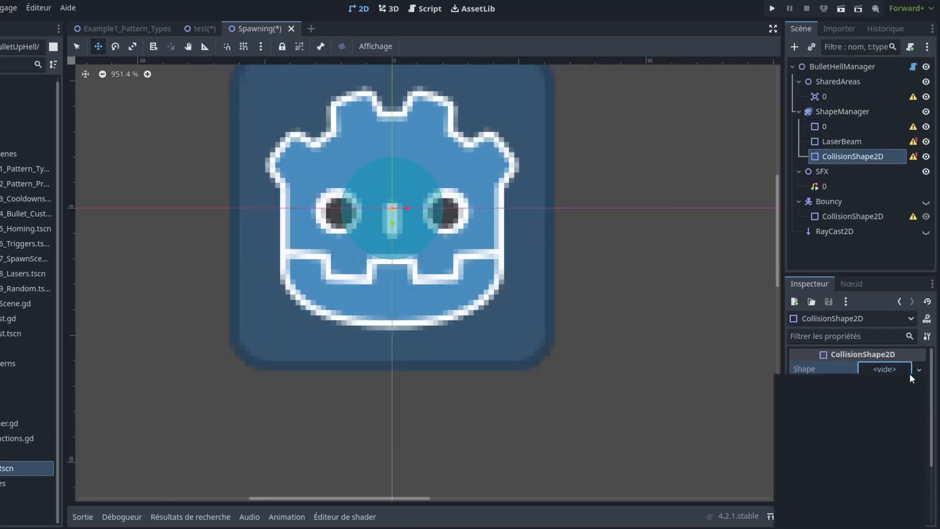
pyautogui.click(867, 441)
pyautogui.moveTo(443, 208); pyautogui.dragTo(768, 206)
pyautogui.scroll(-3, 376, 169)
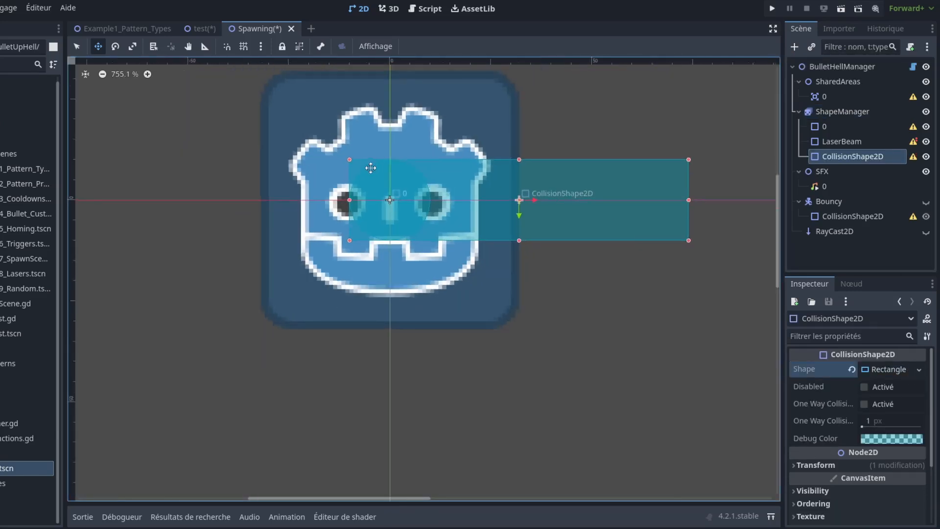
# Step: Rename the new rectangular collision shape as test, saving the Spawning scene before returning to the test scene
pyautogui.doubleClick(862, 157)
pyautogui.write('test')
pyautogui.press('Return')
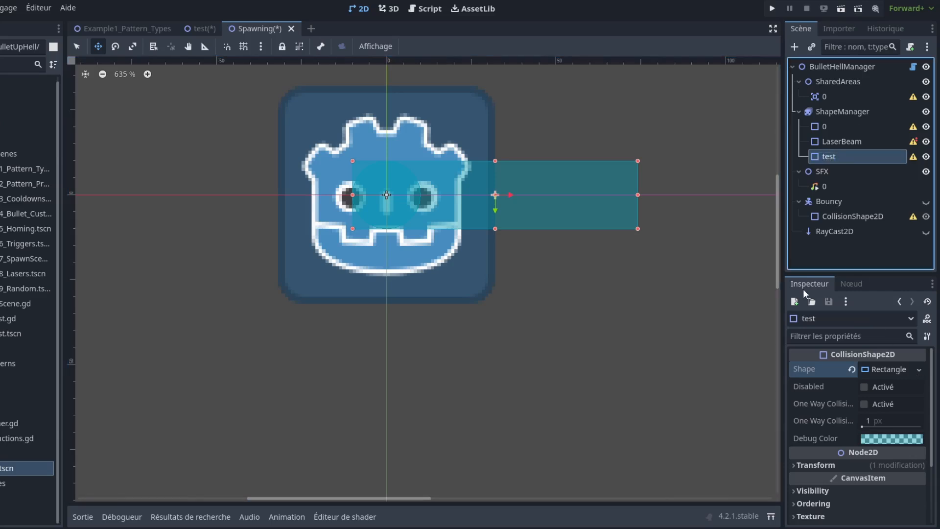
pyautogui.hotkey('ctrl', 's')
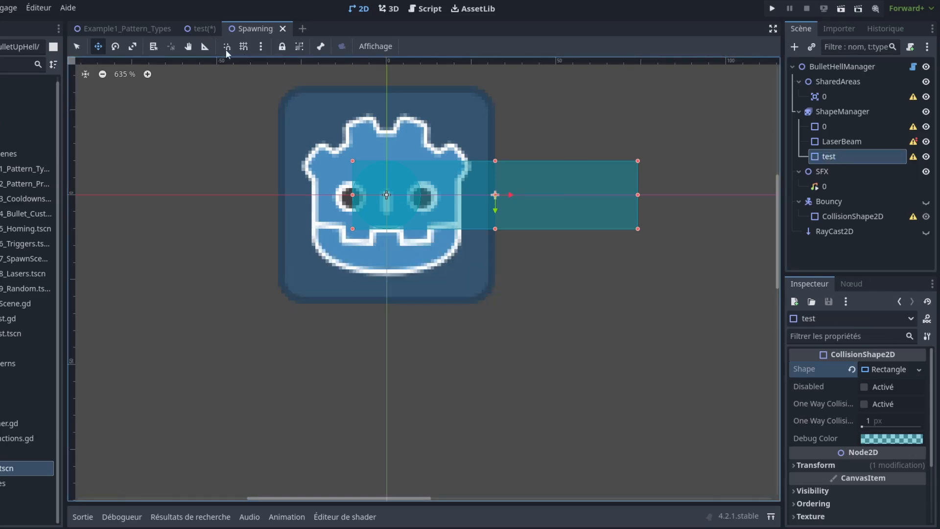
pyautogui.click(209, 28)
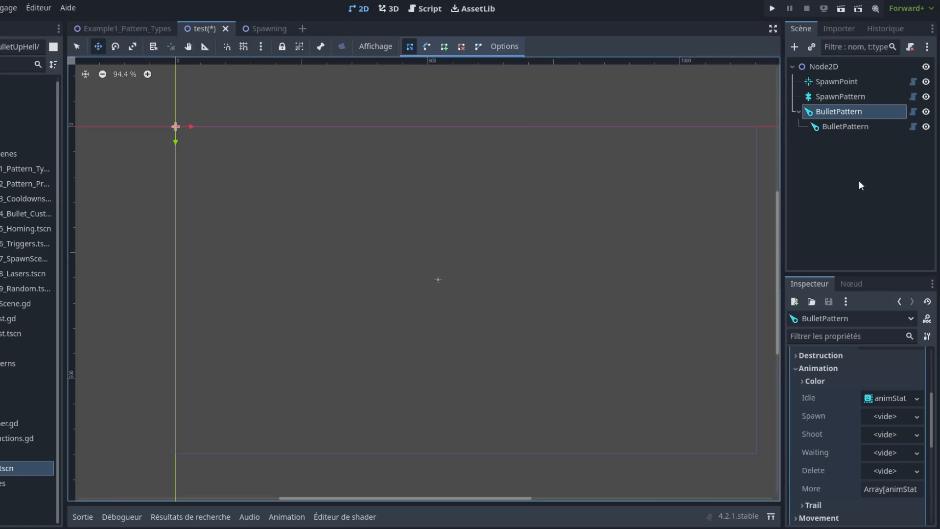
# Step: Set the Collision of the BulletPattern's Idle animation state to test
pyautogui.click(881, 398)
pyautogui.click(888, 451)
pyautogui.write('test')
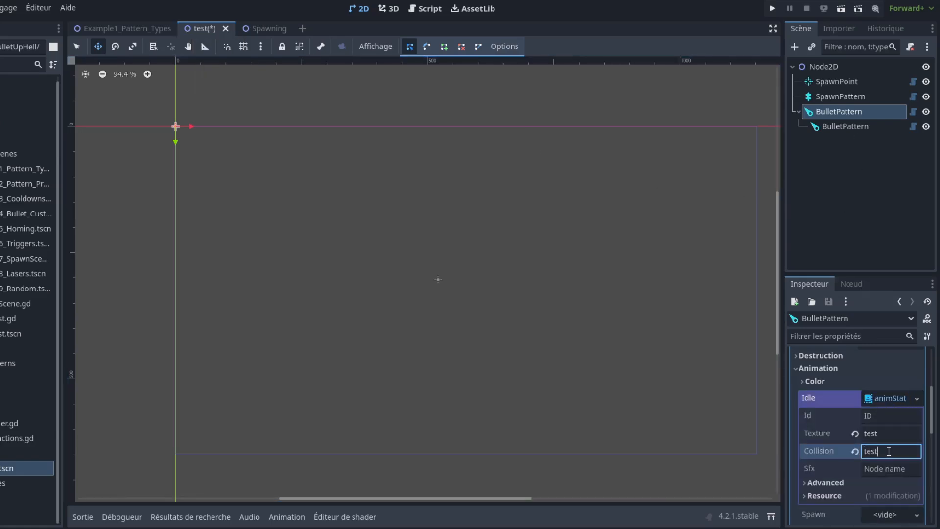
# Step: Examine the SFX node and its audio player 0 in the Spawning scene, returning to the test scene when done
pyautogui.click(254, 29)
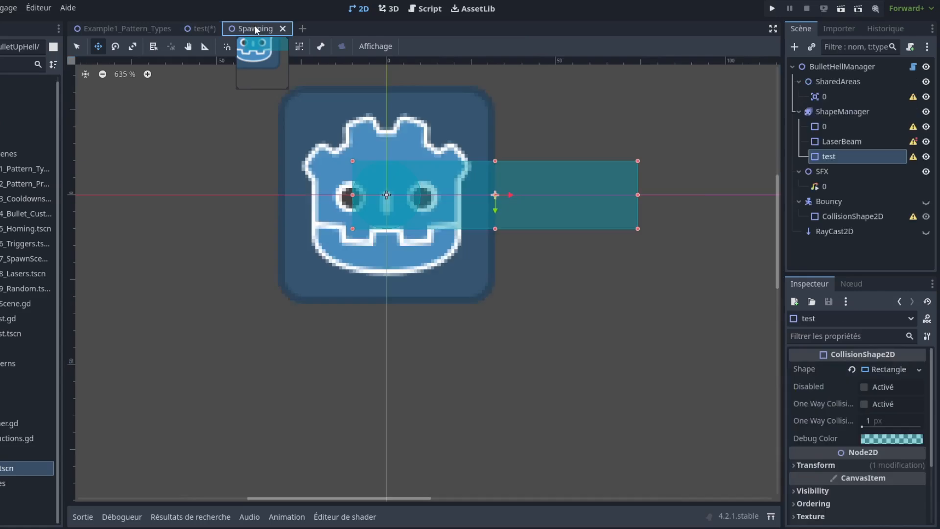
pyautogui.click(834, 176)
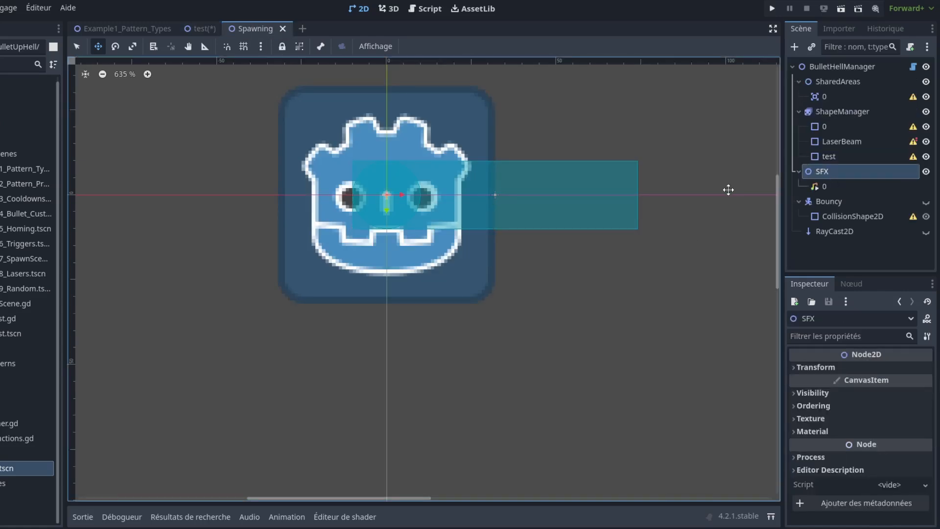
pyautogui.click(849, 190)
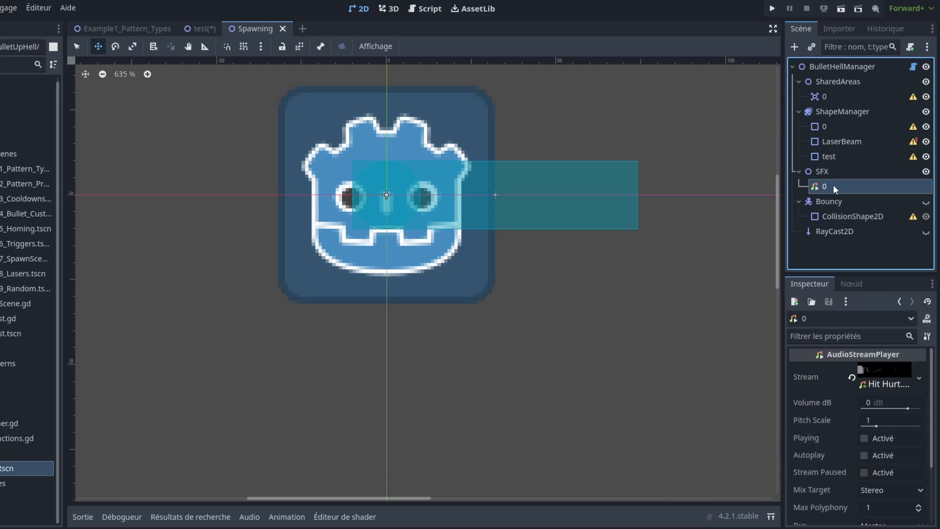
pyautogui.click(199, 28)
# Step: Try a Tex Scale of 0.1 and a Tex Skew of about -15.65 on the Idle state by running the scene
pyautogui.click(880, 354)
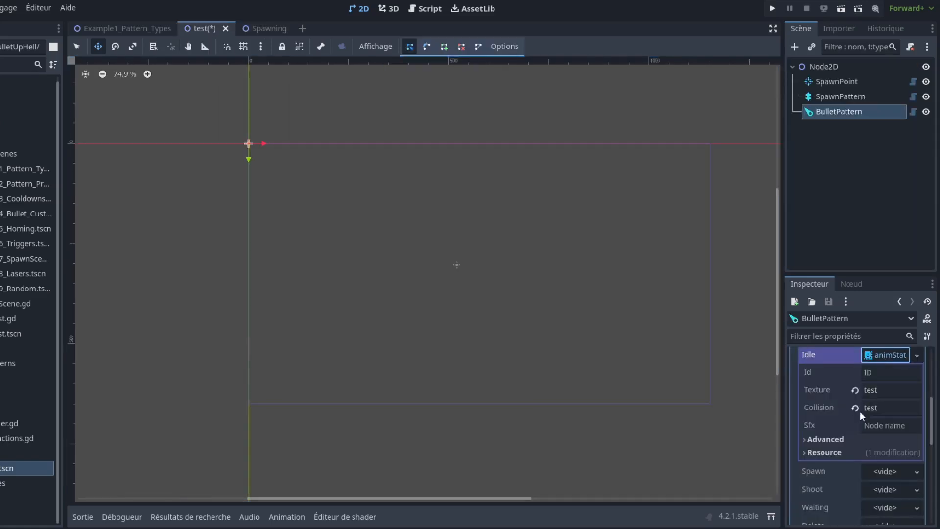
pyautogui.click(825, 439)
pyautogui.scroll(-1, 832, 431)
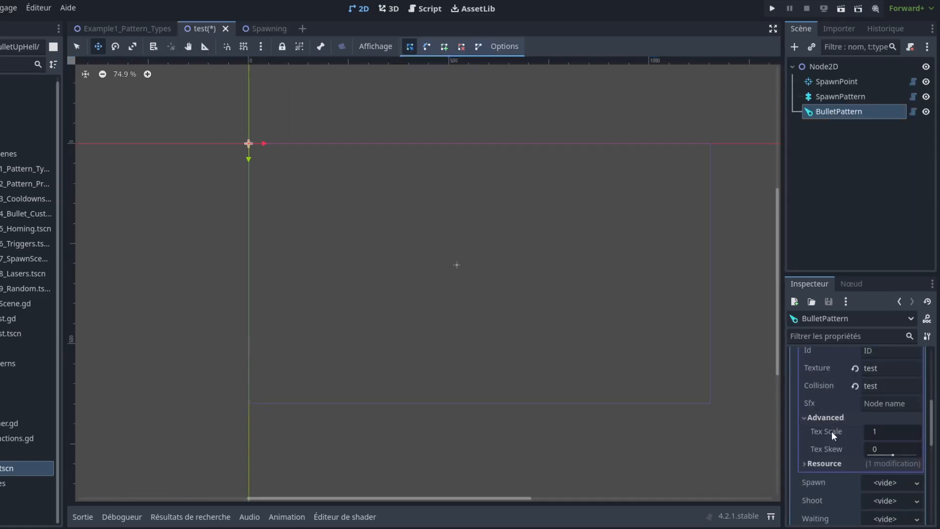
pyautogui.scroll(1, 839, 437)
pyautogui.click(886, 453)
pyautogui.write('0.1')
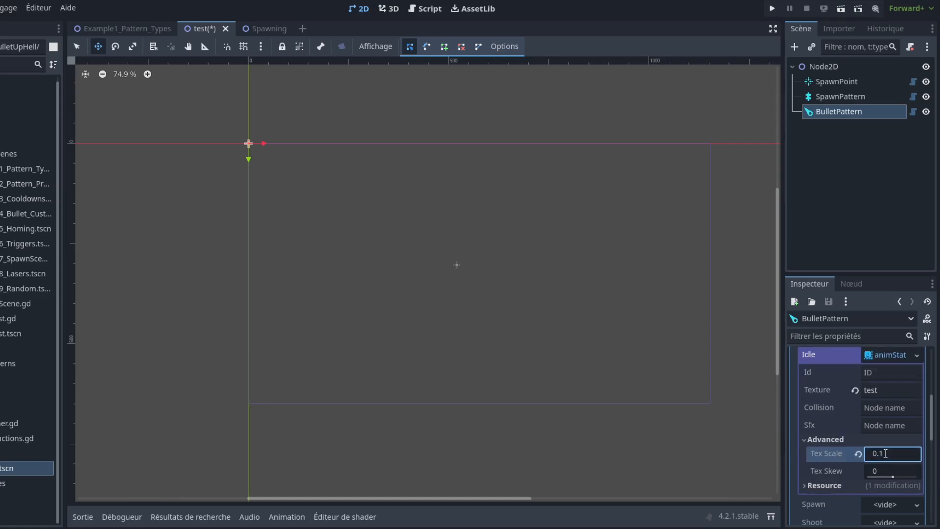
pyautogui.moveTo(892, 478); pyautogui.dragTo(888, 478)
pyautogui.click(838, 11)
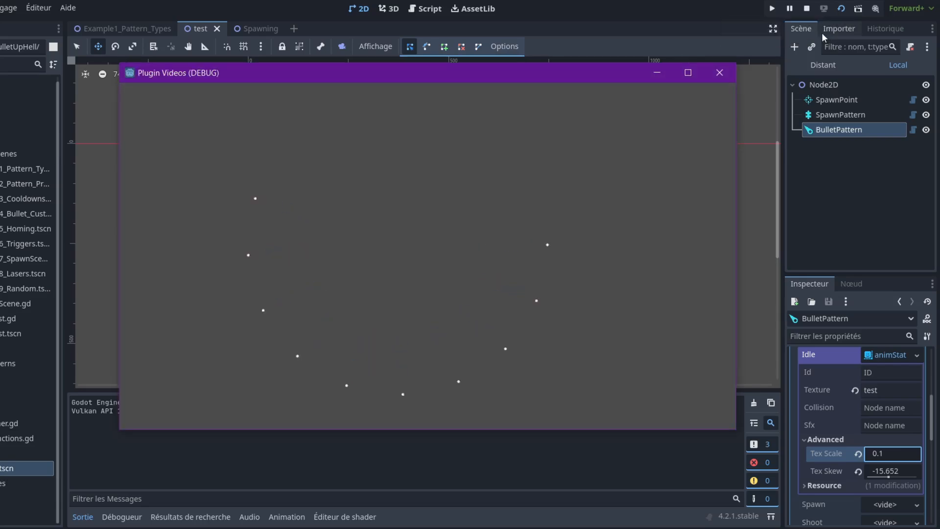
pyautogui.click(720, 73)
# Step: Examine the BulletPattern's Homing properties and collapse the group again
pyautogui.scroll(-3, 836, 401)
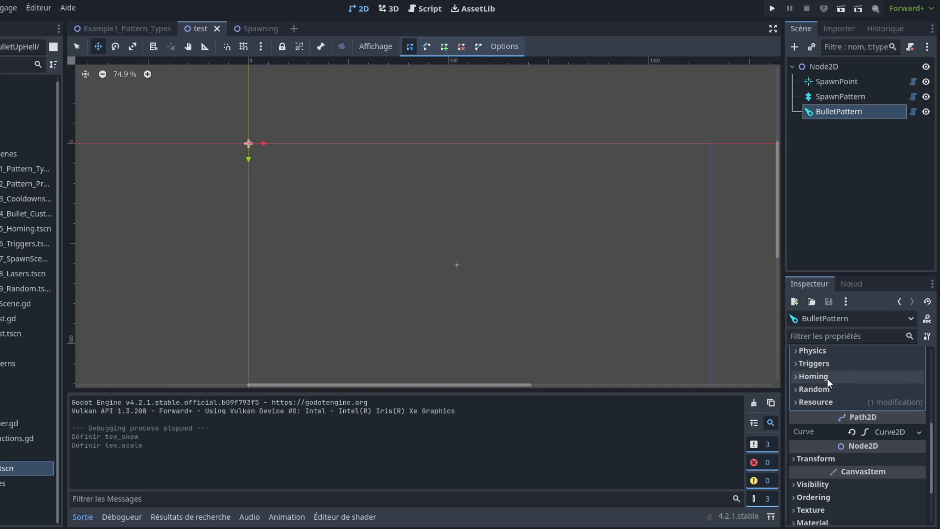
pyautogui.click(828, 377)
pyautogui.scroll(-1, 828, 378)
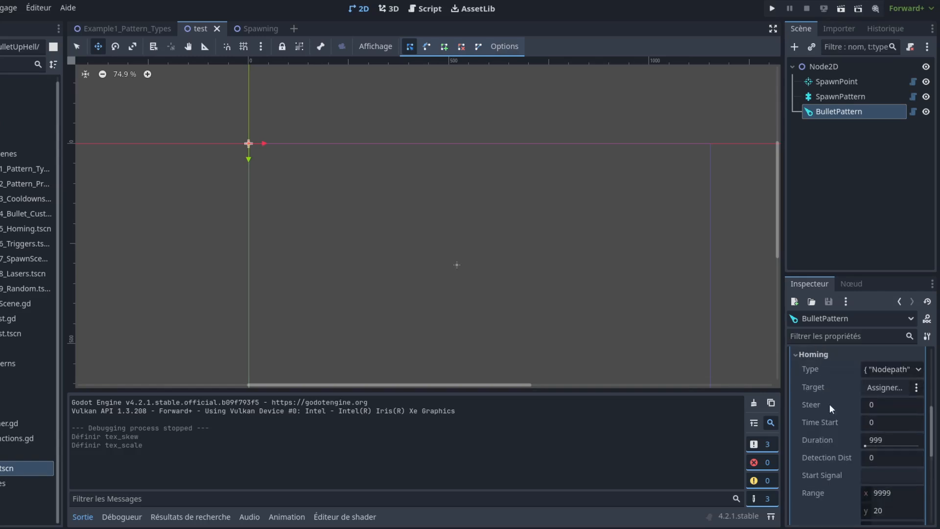
pyautogui.scroll(3, 845, 441)
pyautogui.click(829, 421)
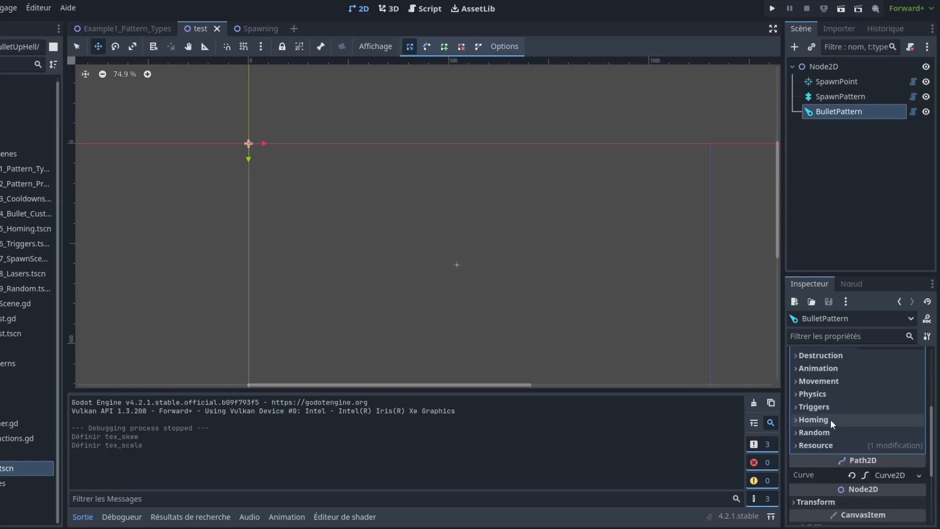
pyautogui.click(833, 393)
# Step: Set the BulletPattern's movement Direction Equation to sin(x) and run the scene to check the bullets' path
pyautogui.click(835, 381)
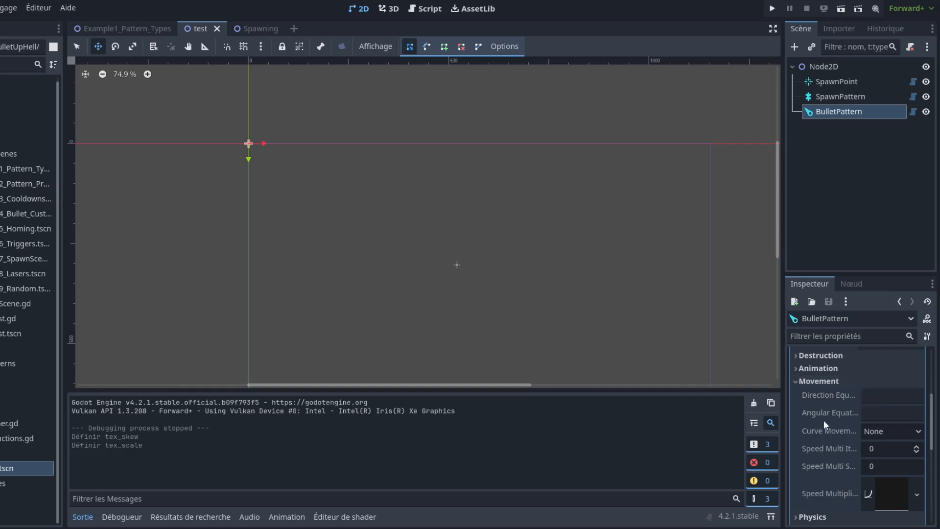
pyautogui.click(877, 397)
pyautogui.write('sin(x)')
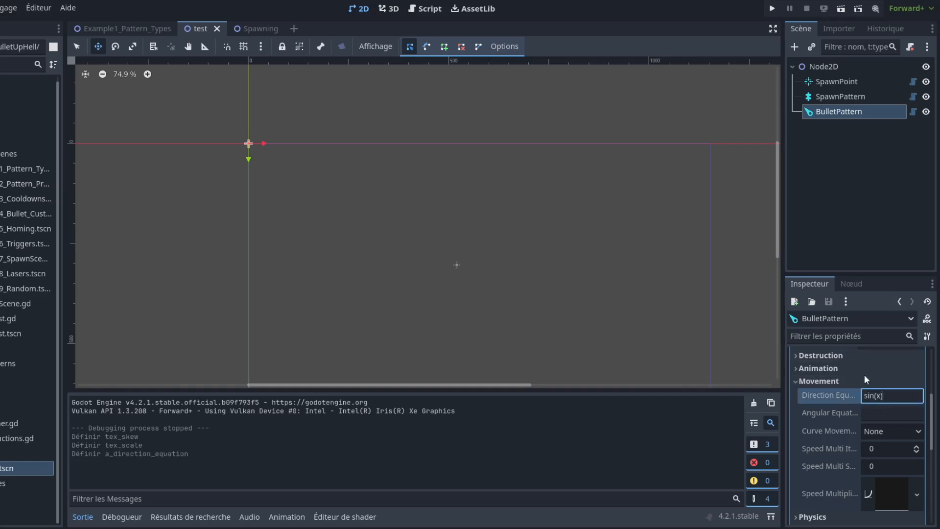
pyautogui.click(841, 10)
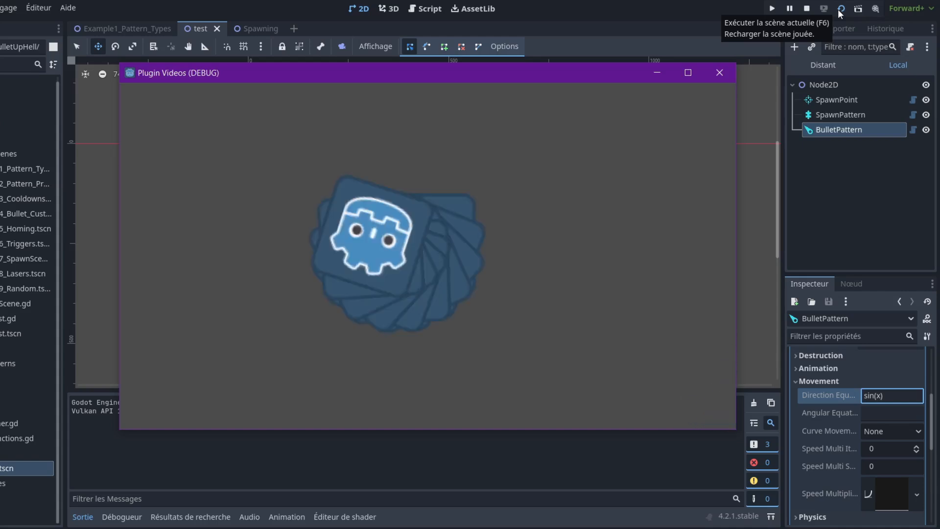
pyautogui.click(720, 73)
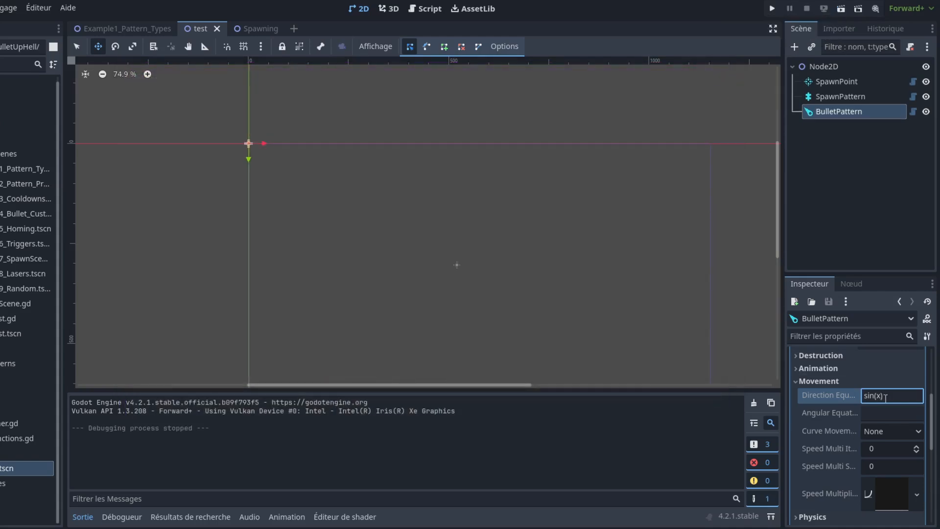
# Step: Clear the BulletPattern's movement Direction Equation and save the test scene
pyautogui.hotkey('ctrl', 'a')
pyautogui.press('BackSpace')
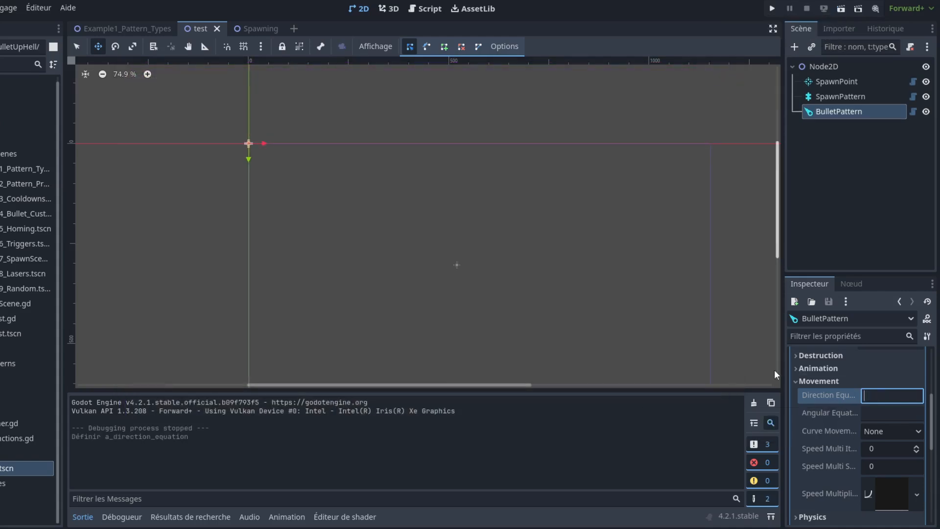
pyautogui.click(820, 380)
pyautogui.scroll(4, 828, 387)
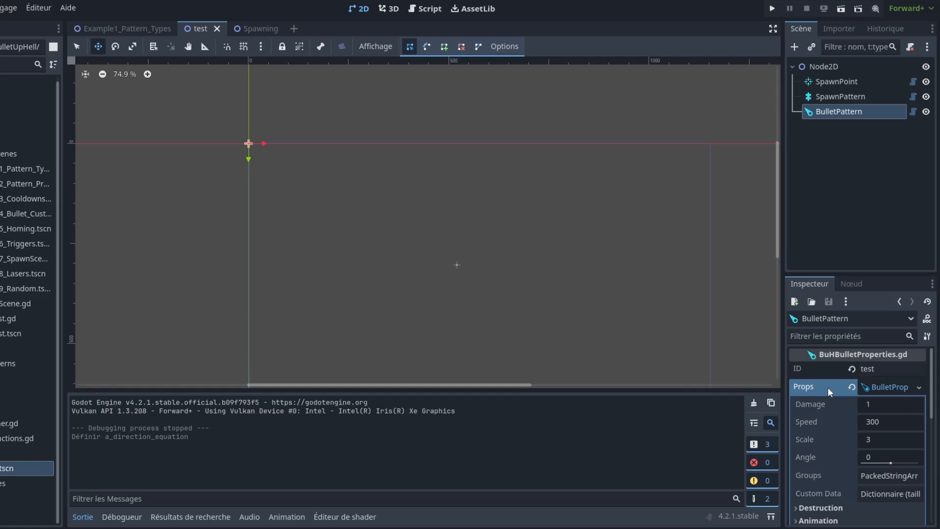
pyautogui.hotkey('ctrl', 's')
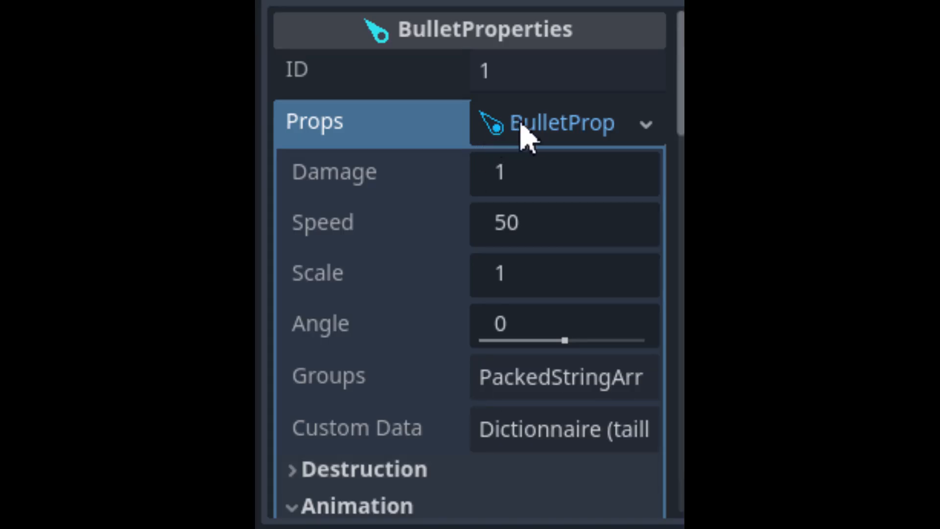
pyautogui.rightClick(526, 137)
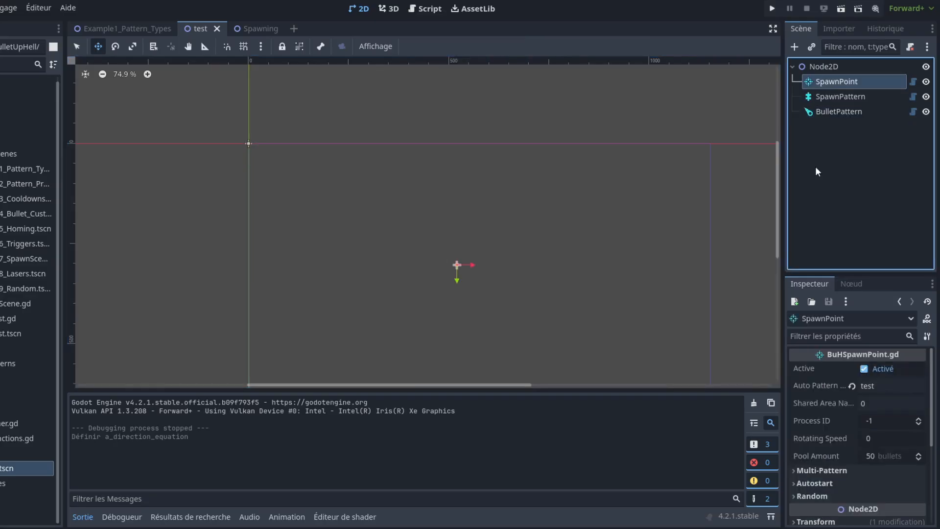
# Step: Examine the SpawnPoint's Multi-Pattern and Autostart settings and try toggling its Active option
pyautogui.click(841, 470)
pyautogui.scroll(-3, 844, 445)
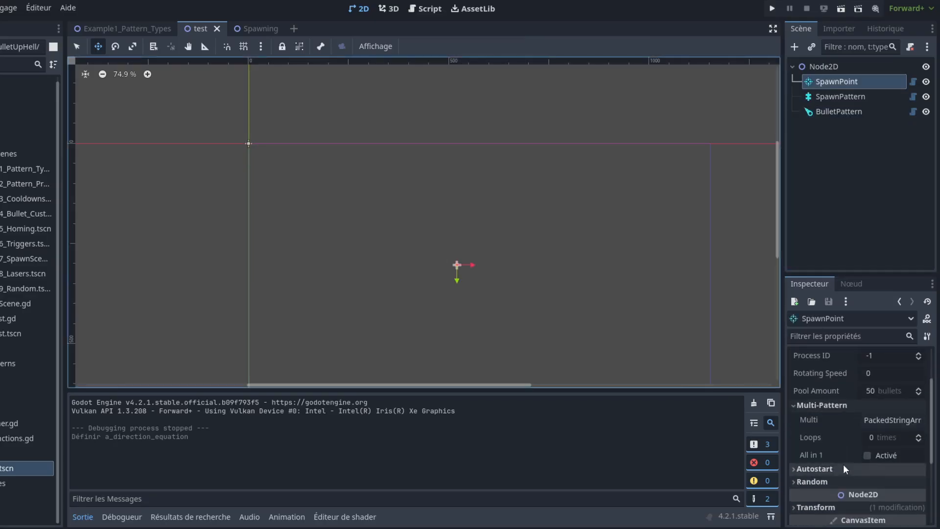
pyautogui.click(842, 467)
pyautogui.scroll(-3, 830, 434)
pyautogui.scroll(4, 824, 429)
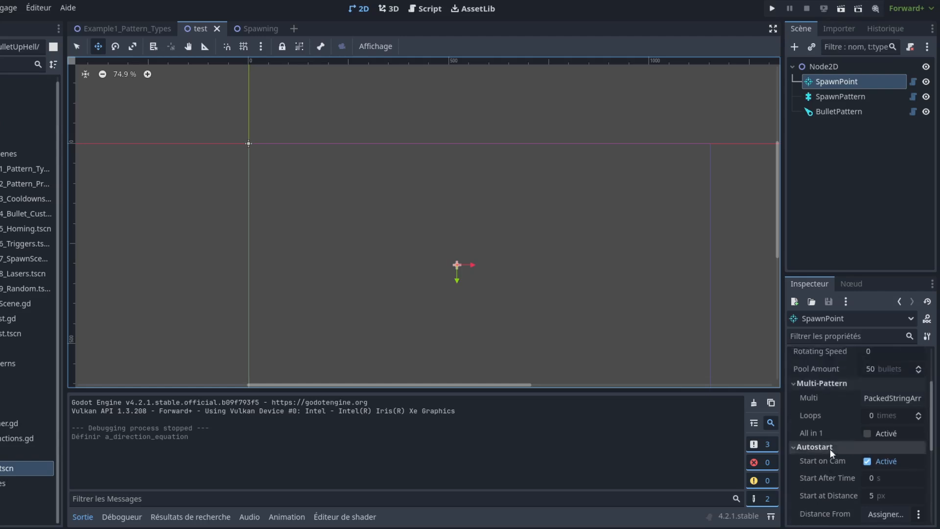
pyautogui.scroll(2, 830, 448)
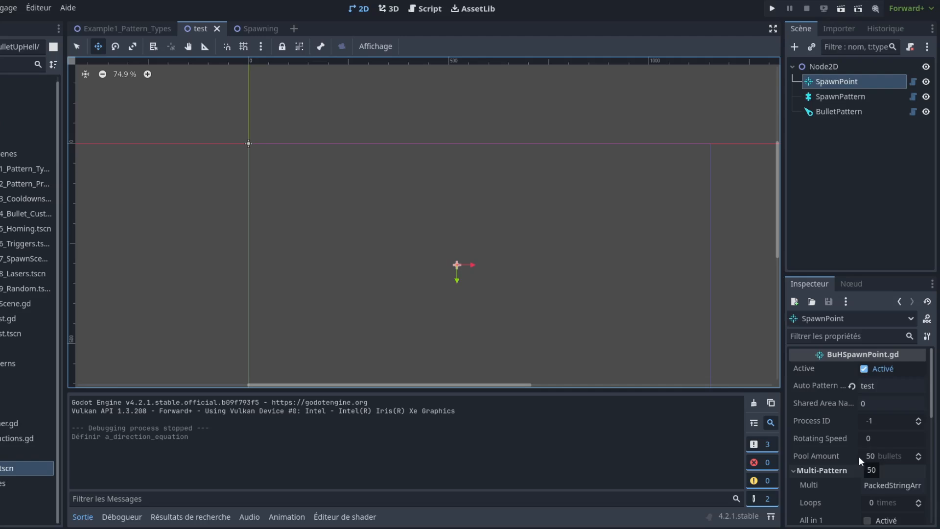
pyautogui.click(883, 370)
pyautogui.scroll(-5, 827, 418)
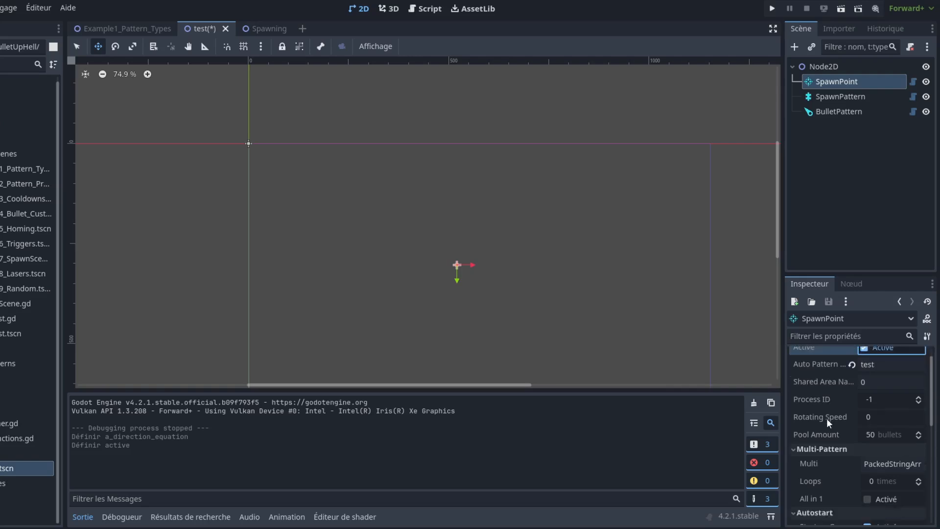